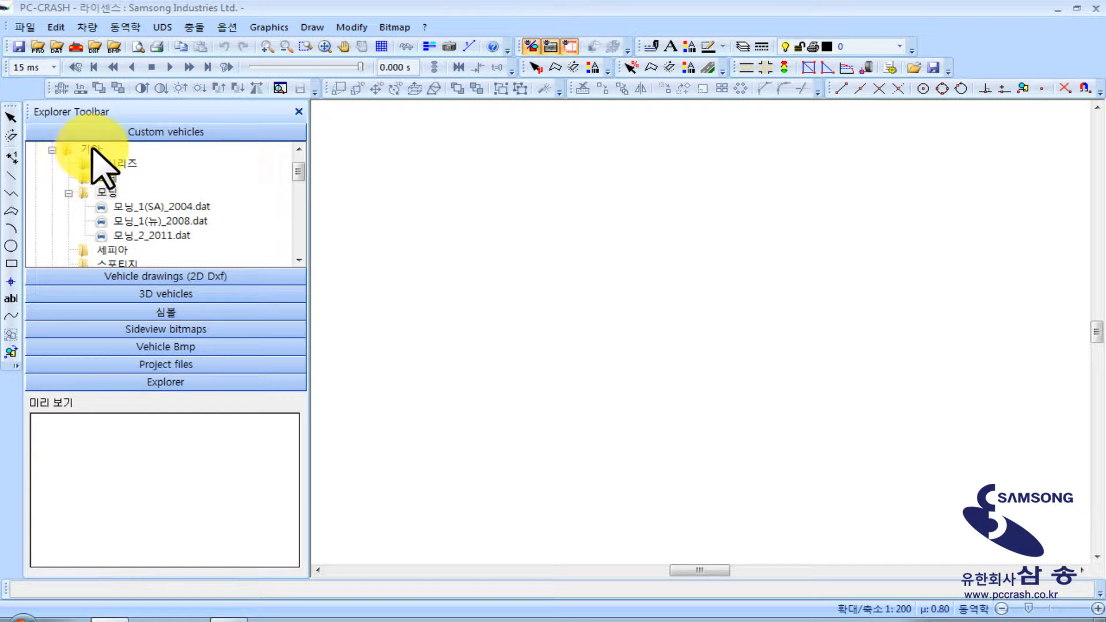
Place three k7_2010 vehicles from the custom vehicle folder 00_samsong > 기아 > k_시리즈 one below another in the drawing
scroll(302, 158, "up", 1)
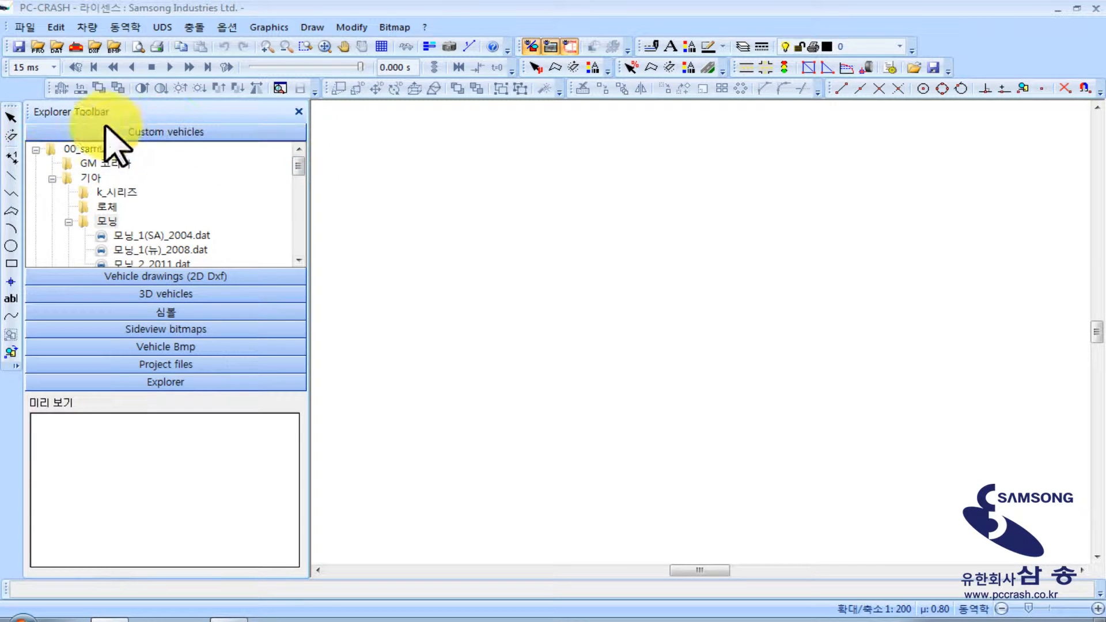
left_click(34, 149)
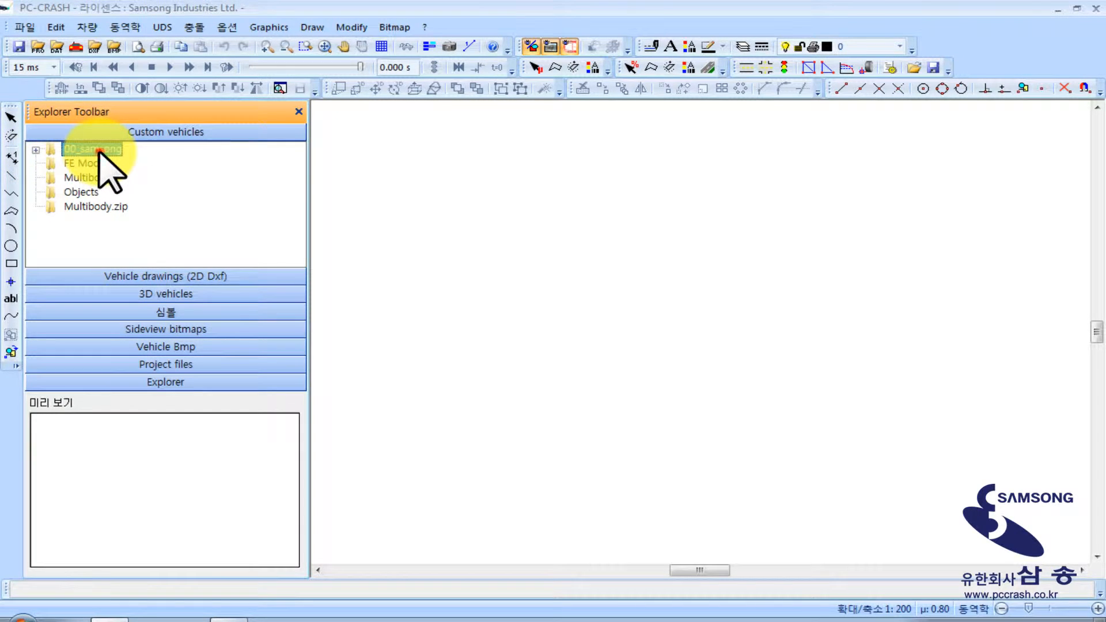
double_click(99, 149)
left_click(51, 178)
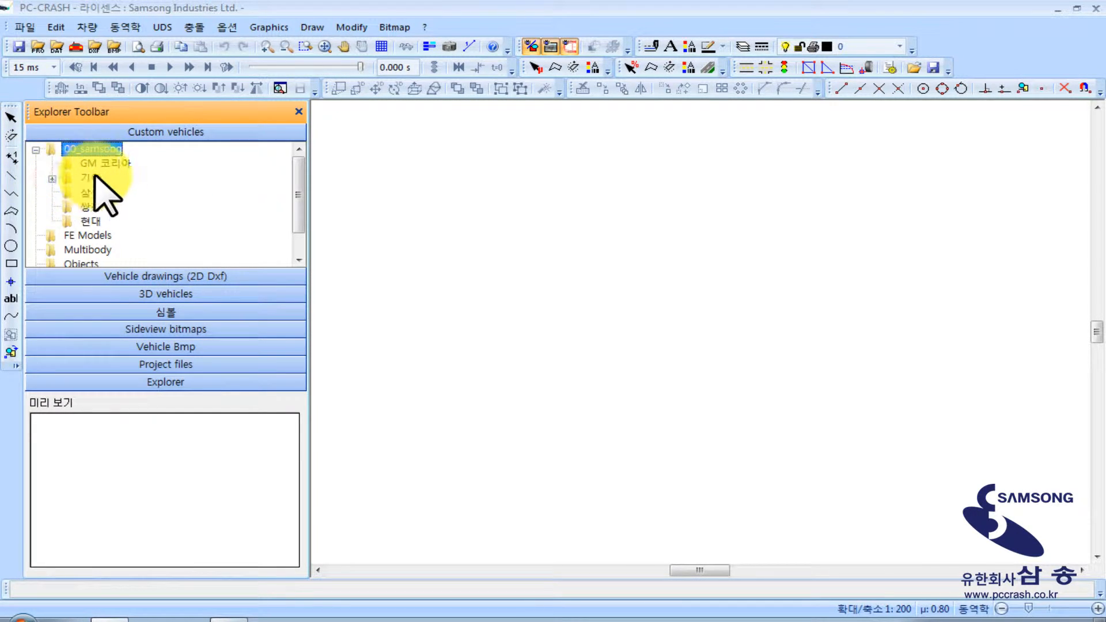
double_click(93, 177)
double_click(118, 164)
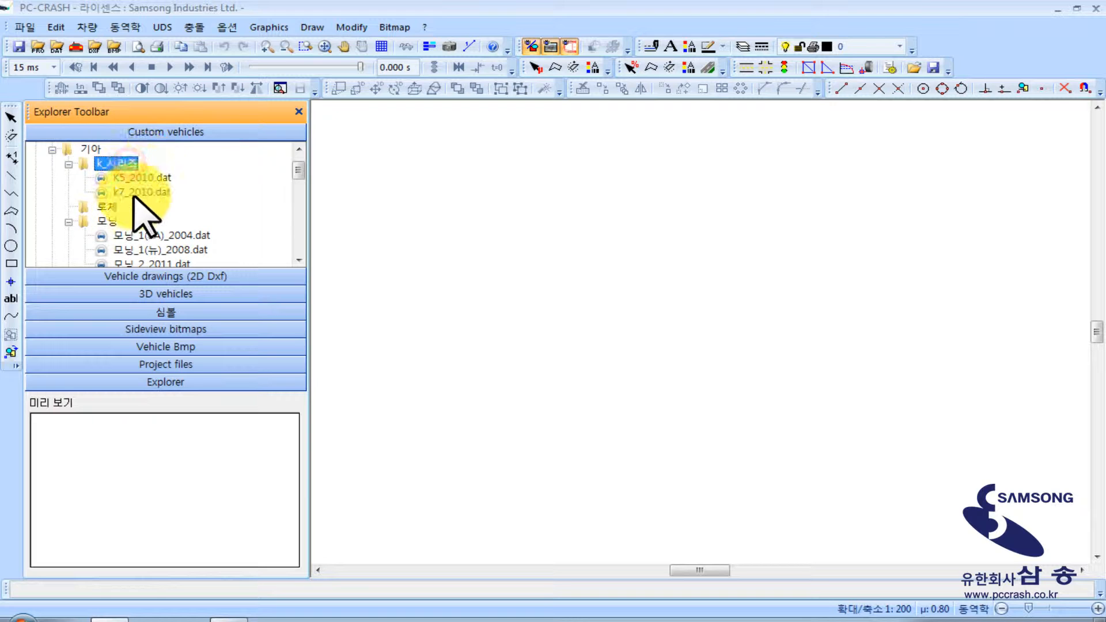
left_click_drag(132, 193, 410, 258)
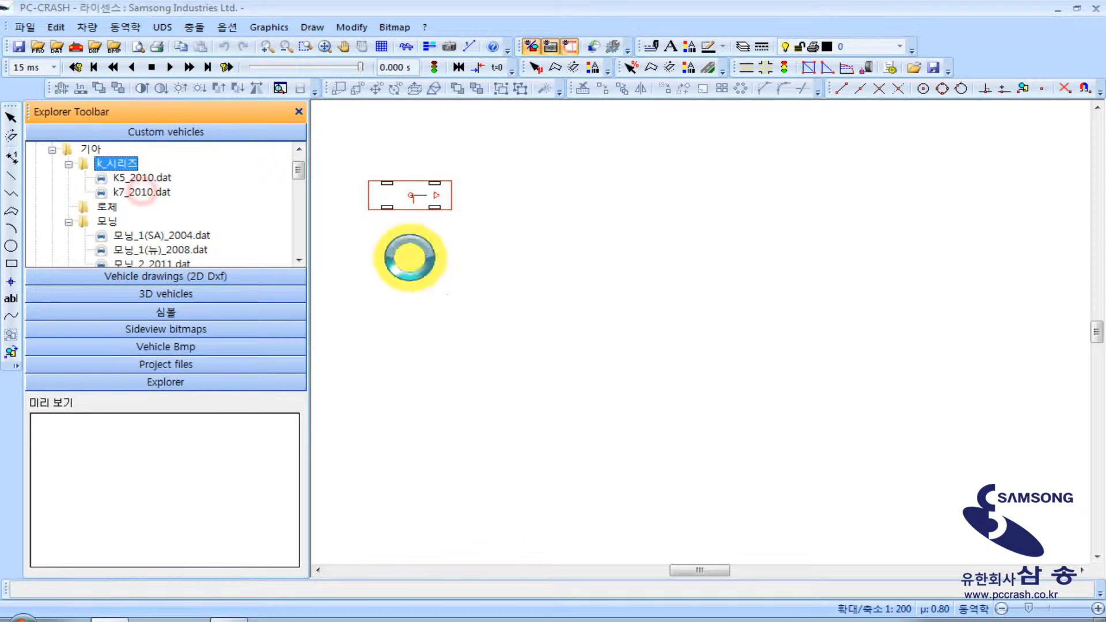
left_click_drag(124, 187, 405, 326)
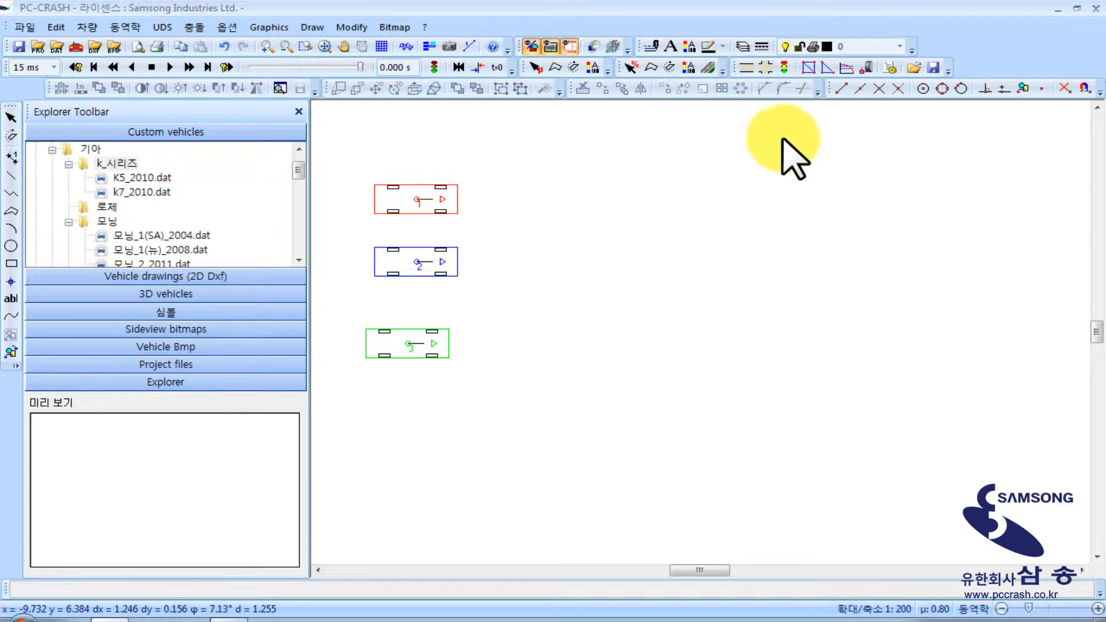
Create a straight road with 3 lanes and move it so that its starting end lies under the three vehicles
left_click(746, 67)
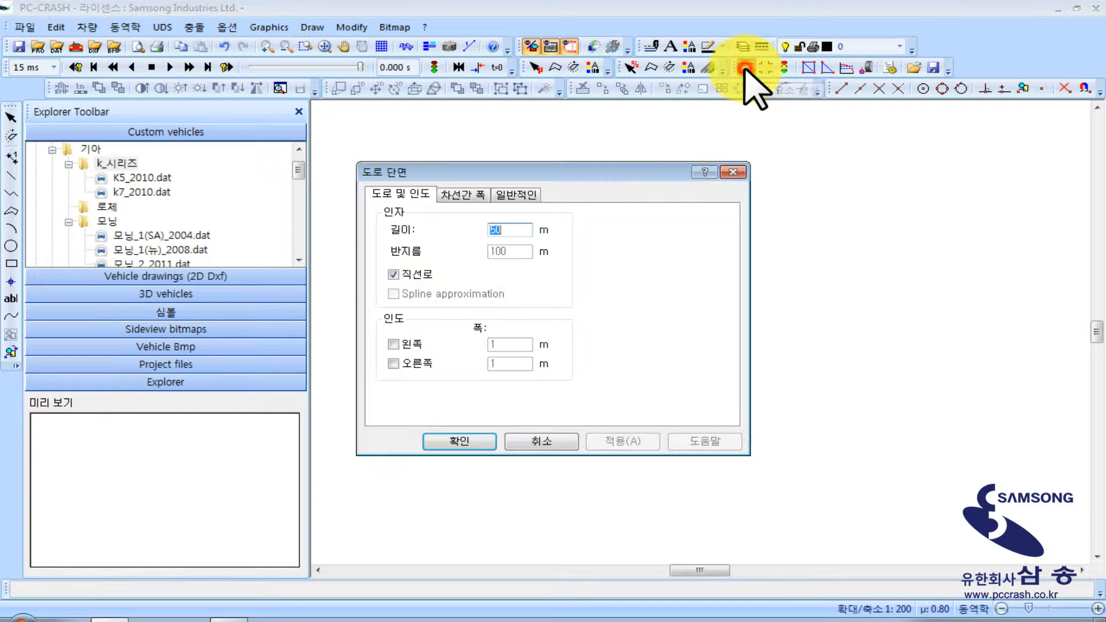
left_click(464, 195)
left_click(563, 222)
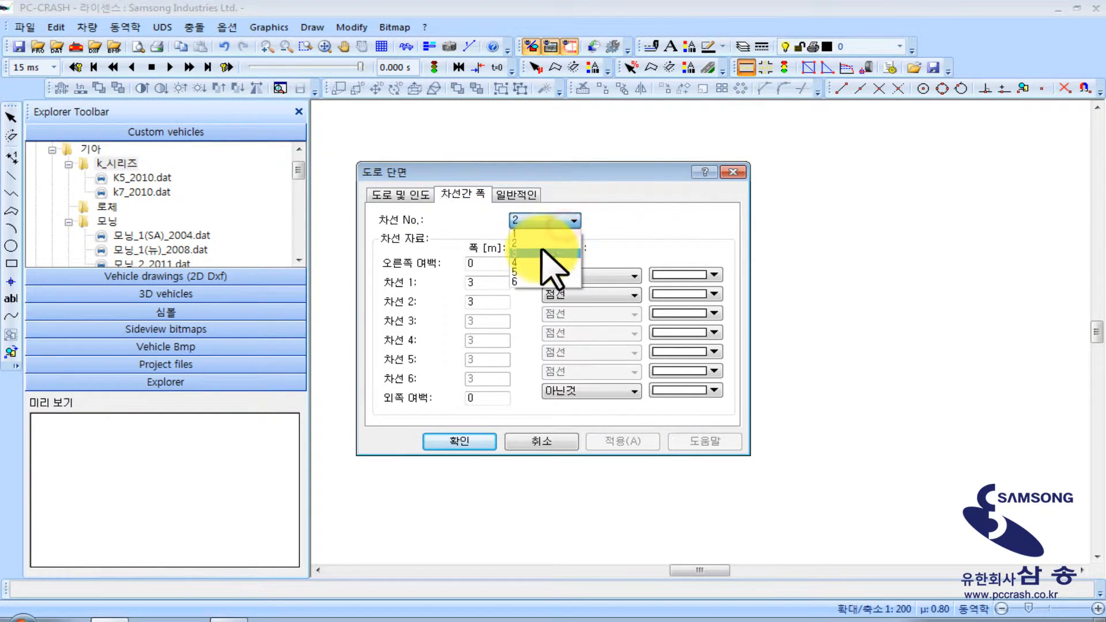
left_click(518, 253)
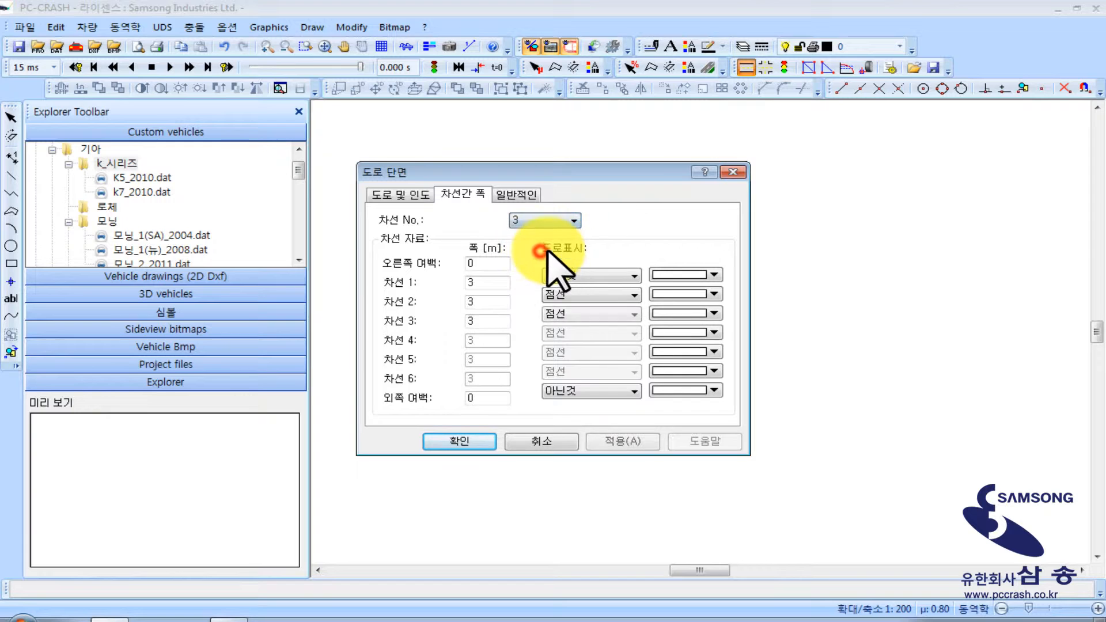
left_click(621, 440)
left_click(465, 445)
left_click(822, 461)
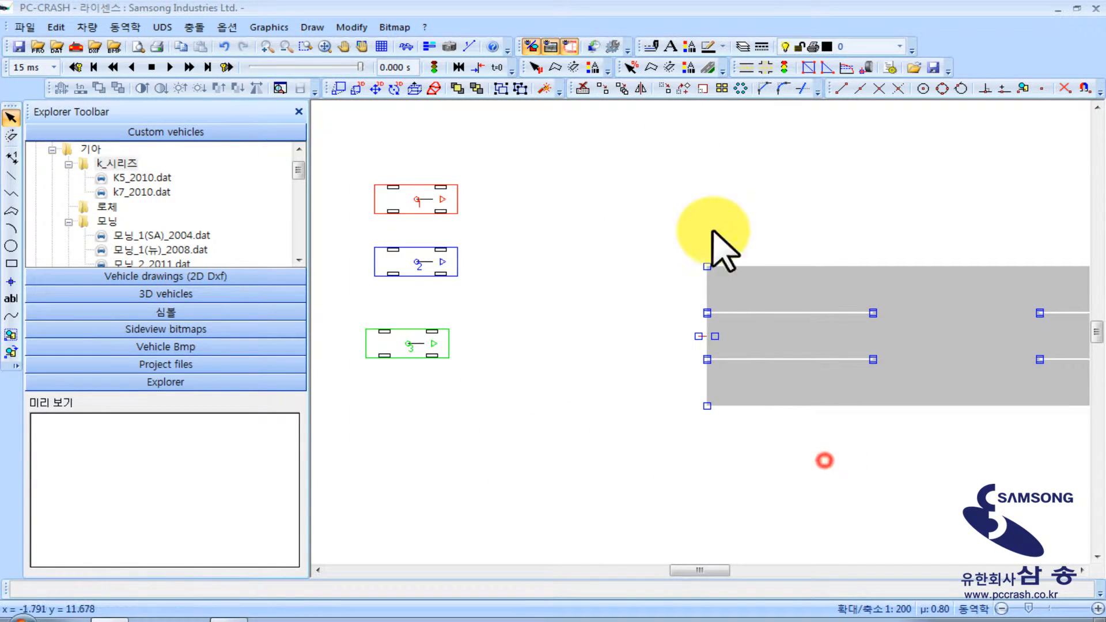
mouse_move(775, 360)
left_mouse_down()
mouse_move(663, 294)
mouse_move(448, 290)
left_mouse_up()
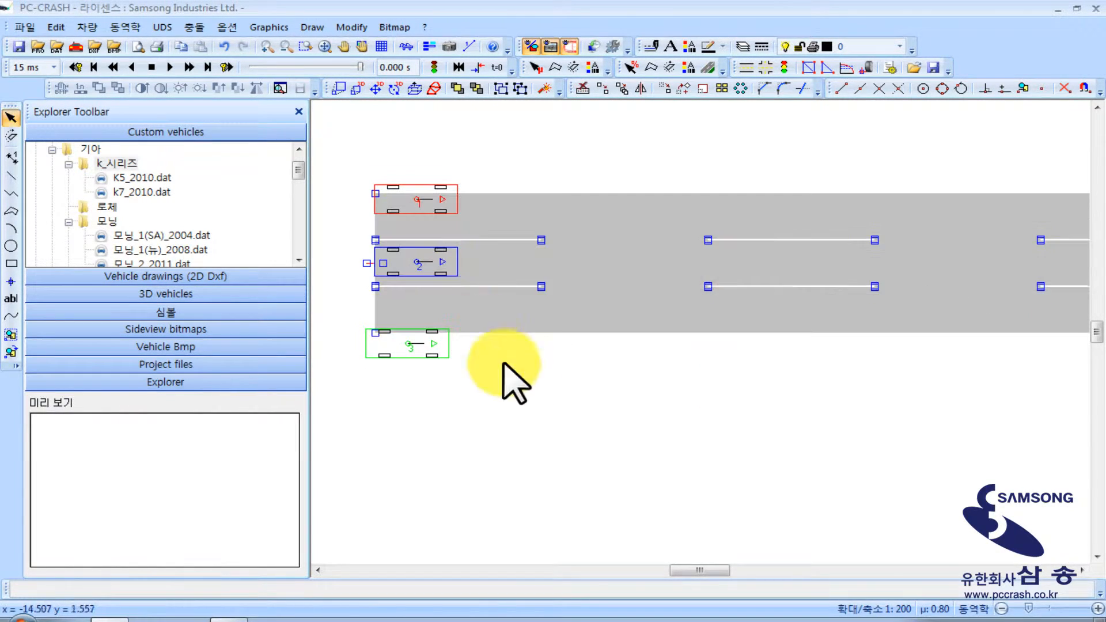
Move vehicles 1 and 3 into the outer lanes of the road so that each vehicle has its own lane
left_click(412, 51)
left_click_drag(410, 198, 410, 213)
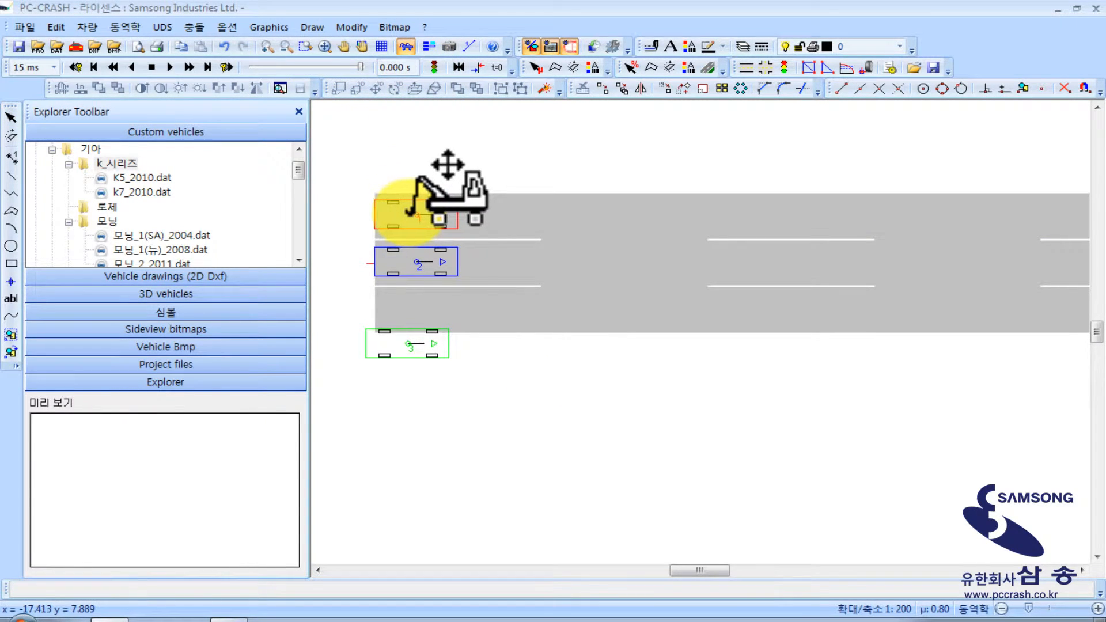
left_click_drag(409, 342, 418, 312)
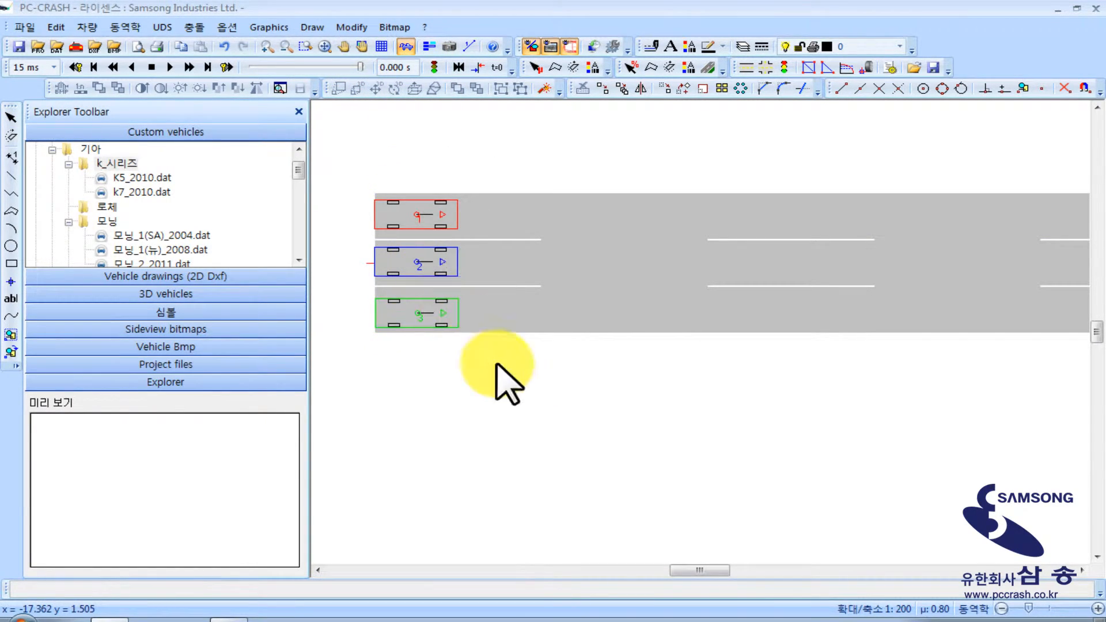
right_click(501, 368)
left_click(451, 382)
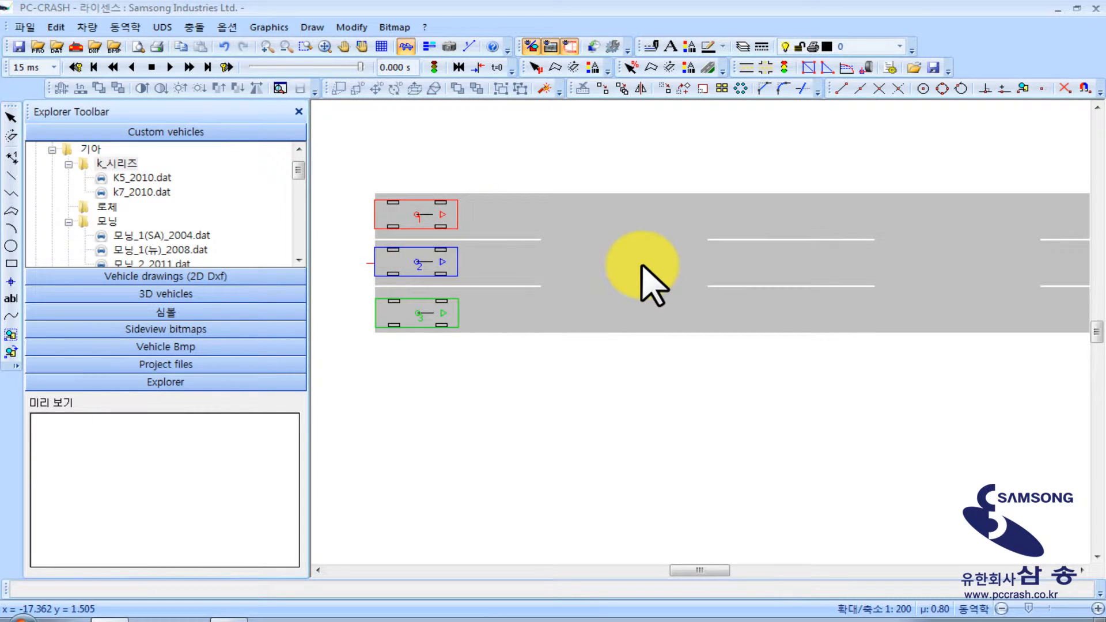
right_click(527, 420)
left_click(419, 422)
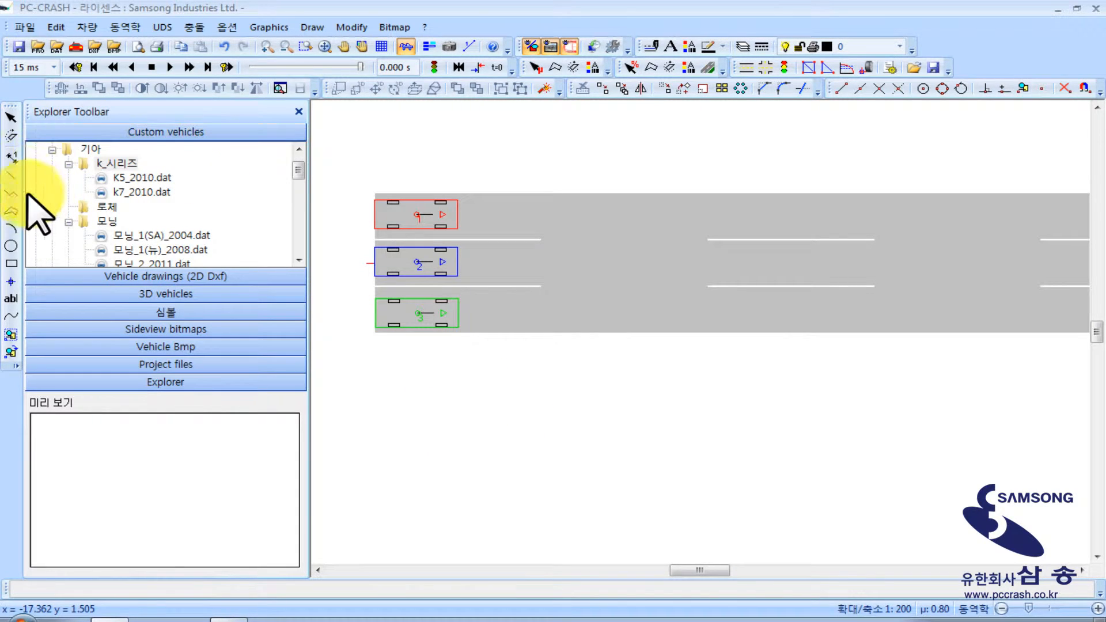
Draw a vertical line across the whole road along the front ends of the three vehicles
left_click(11, 175)
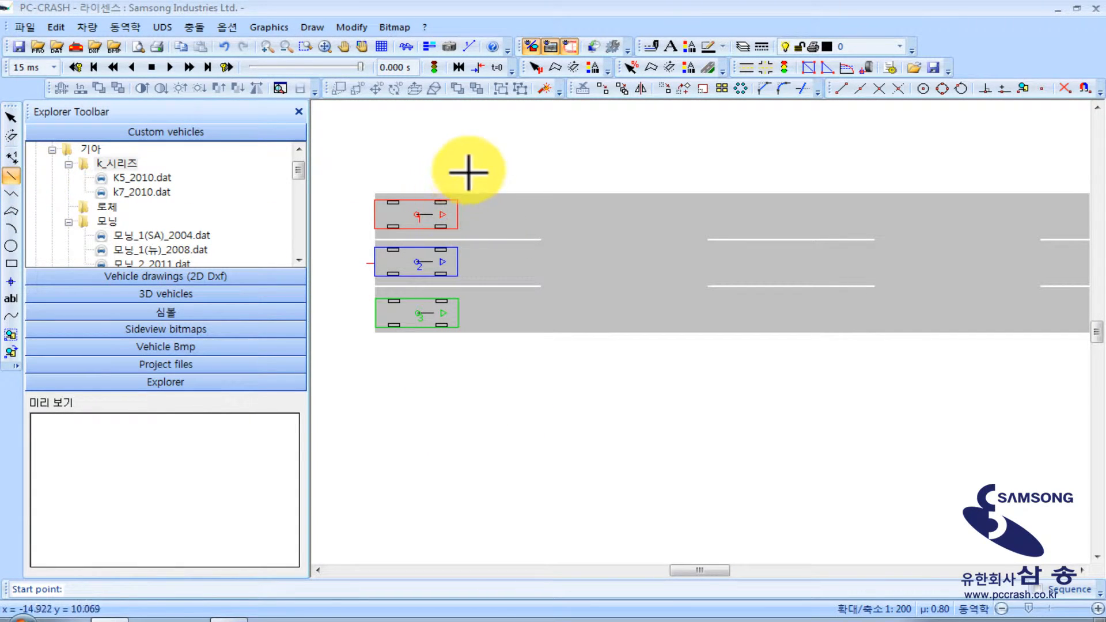
left_click(477, 378, "shift")
right_click(562, 376)
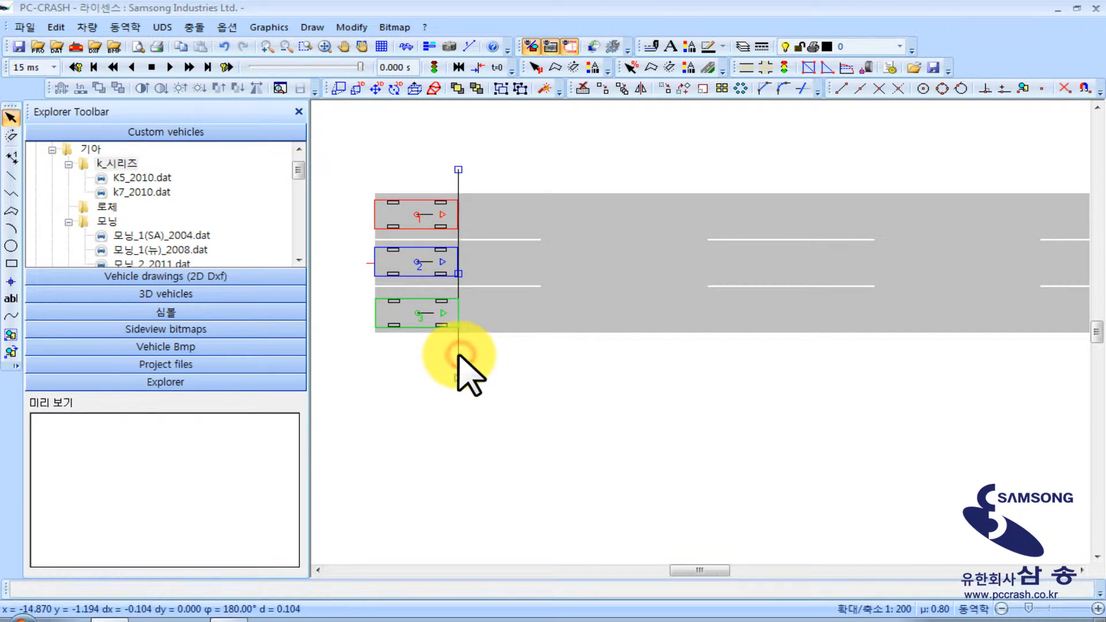
left_click(506, 360)
Copy the vertical line multiple times along the road, making four evenly spaced copies about two vehicle lengths apart
scroll(506, 340, "down", 2)
middle_click_drag(476, 287, 495, 290)
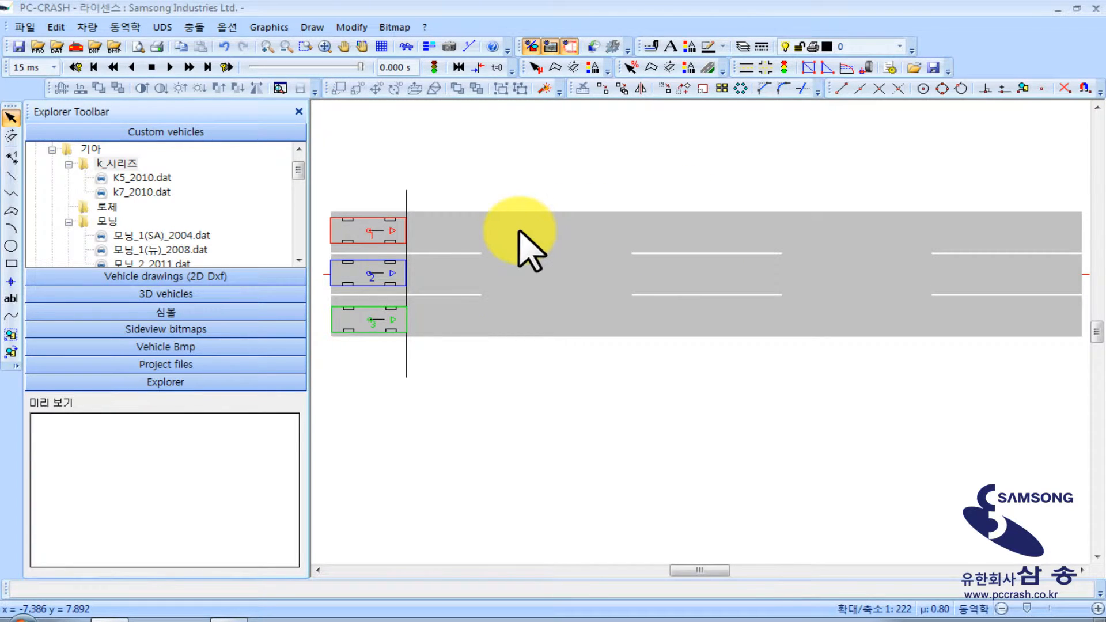
left_click(407, 197)
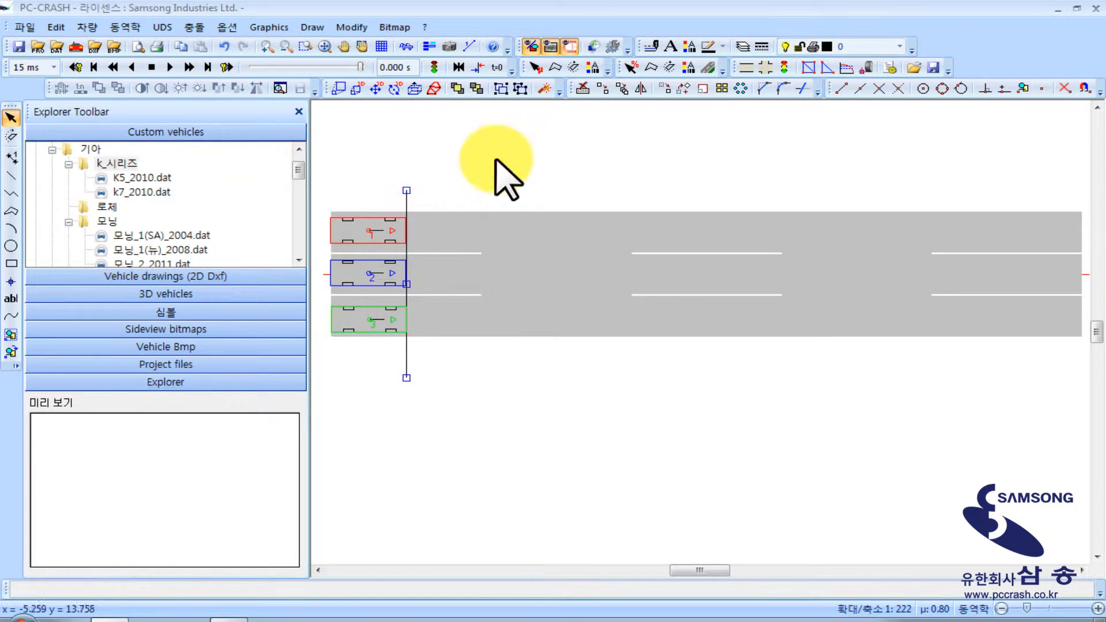
left_click(621, 89)
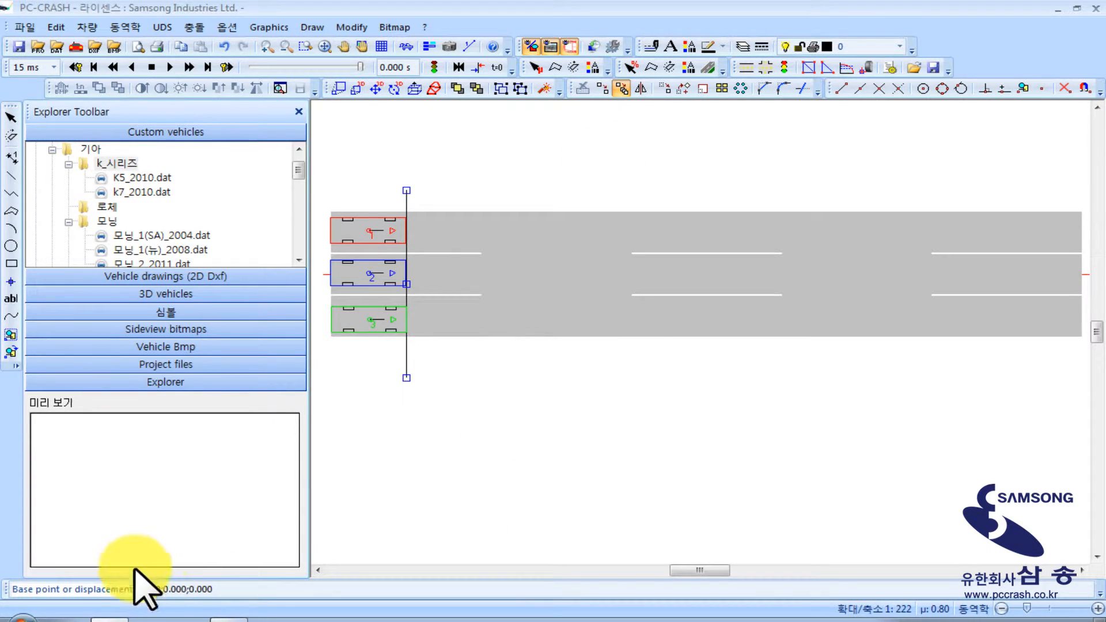
left_click(196, 591)
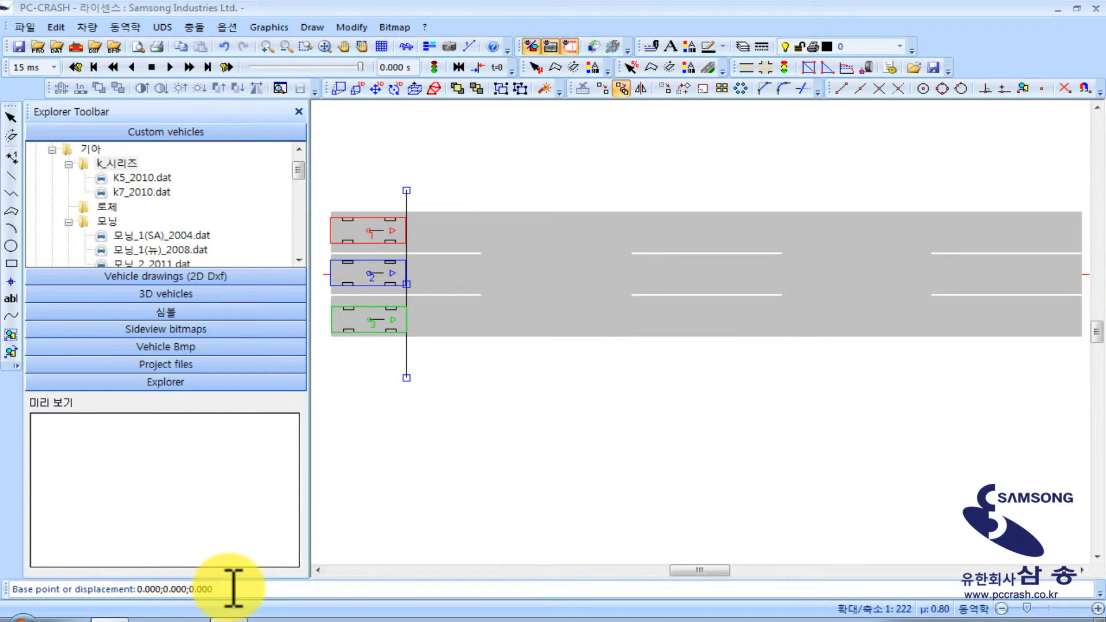
double_click(167, 589)
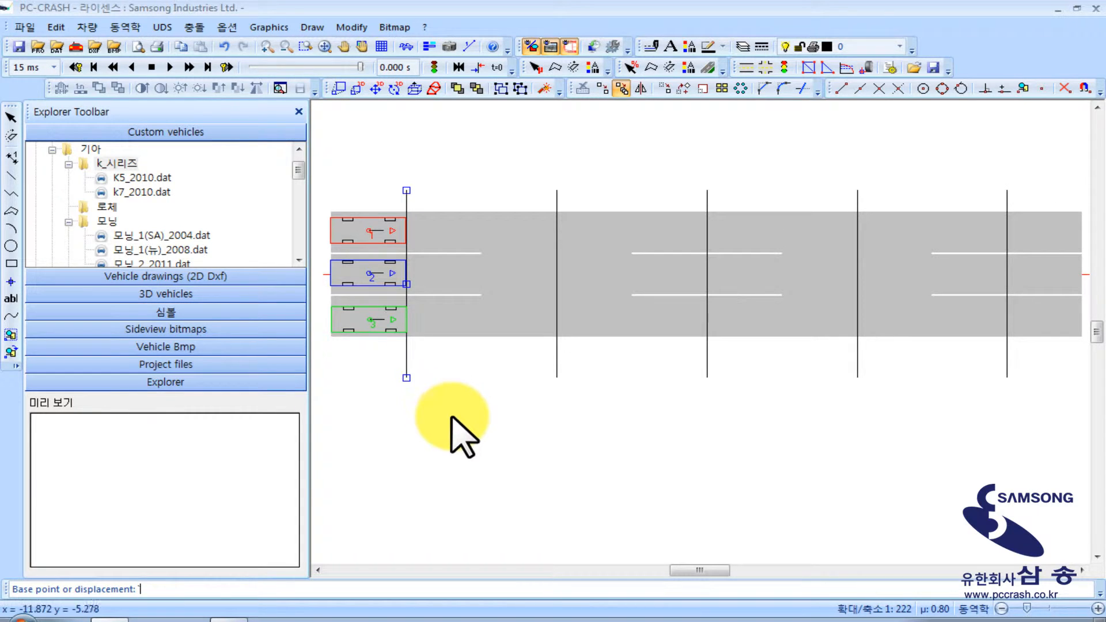
key("Escape")
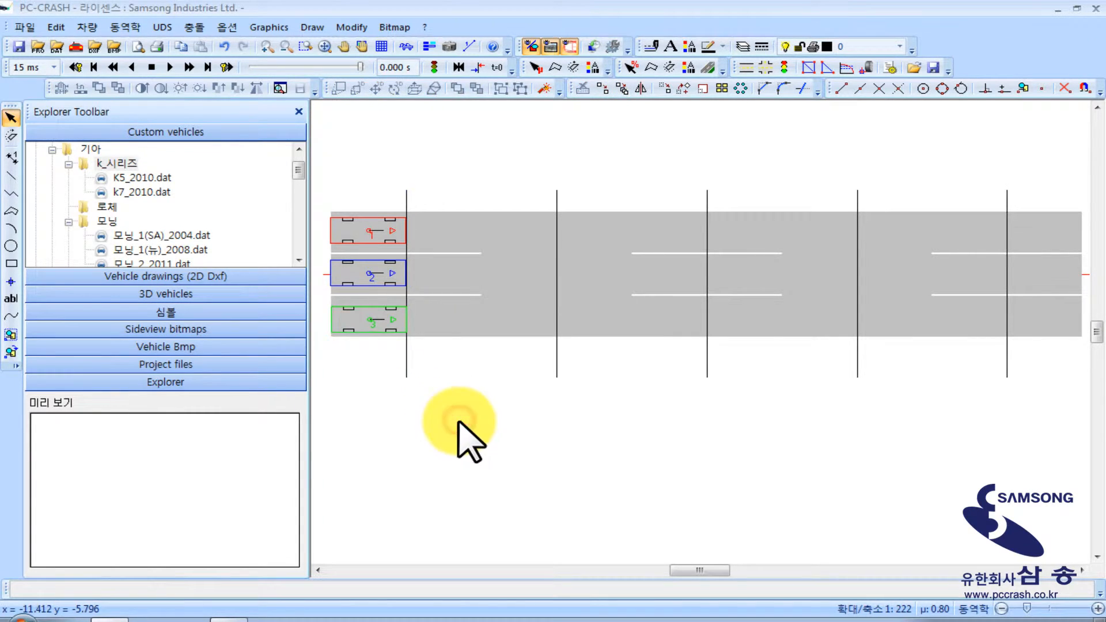
Set the initial speed of all three k7_2010 vehicles to 10 km/h in their sequences
middle_click_drag(513, 423, 505, 430)
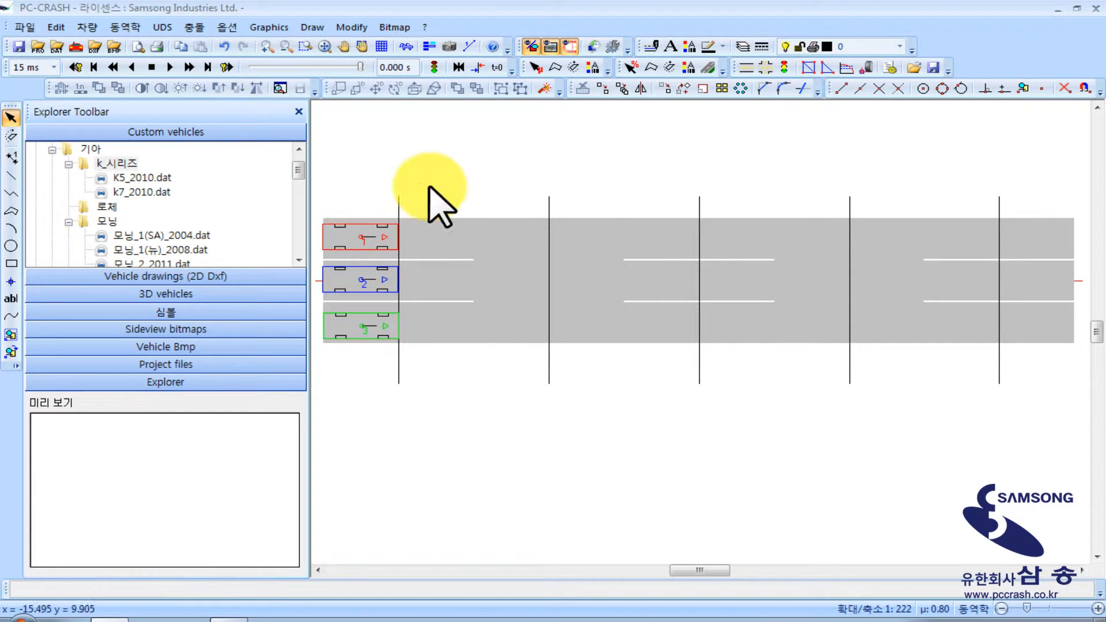
right_click(469, 152)
left_click(511, 183)
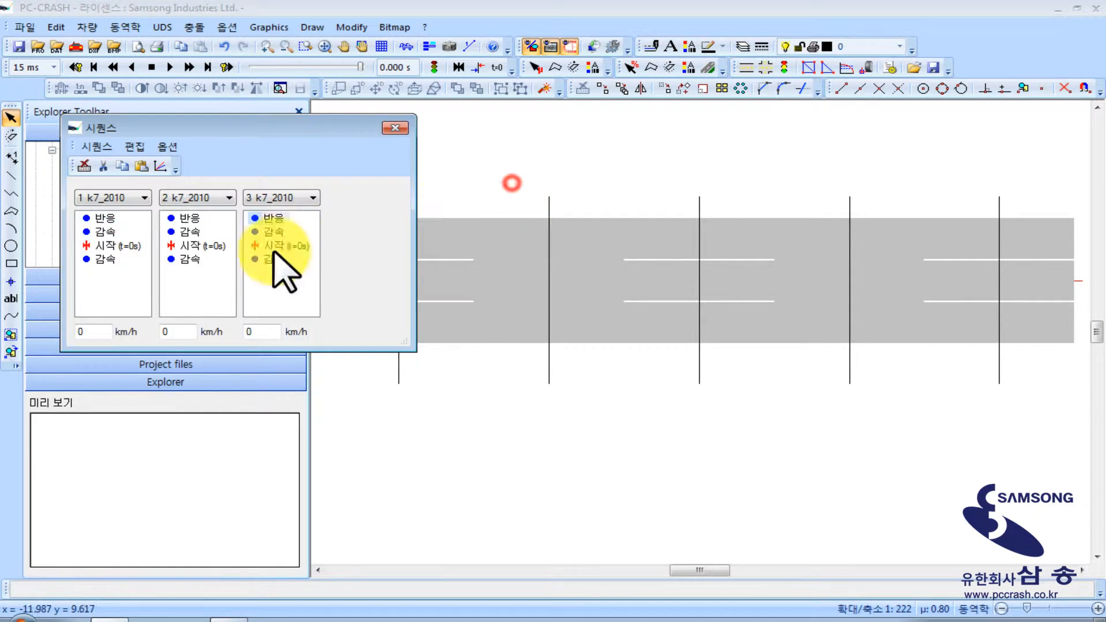
left_click(92, 332)
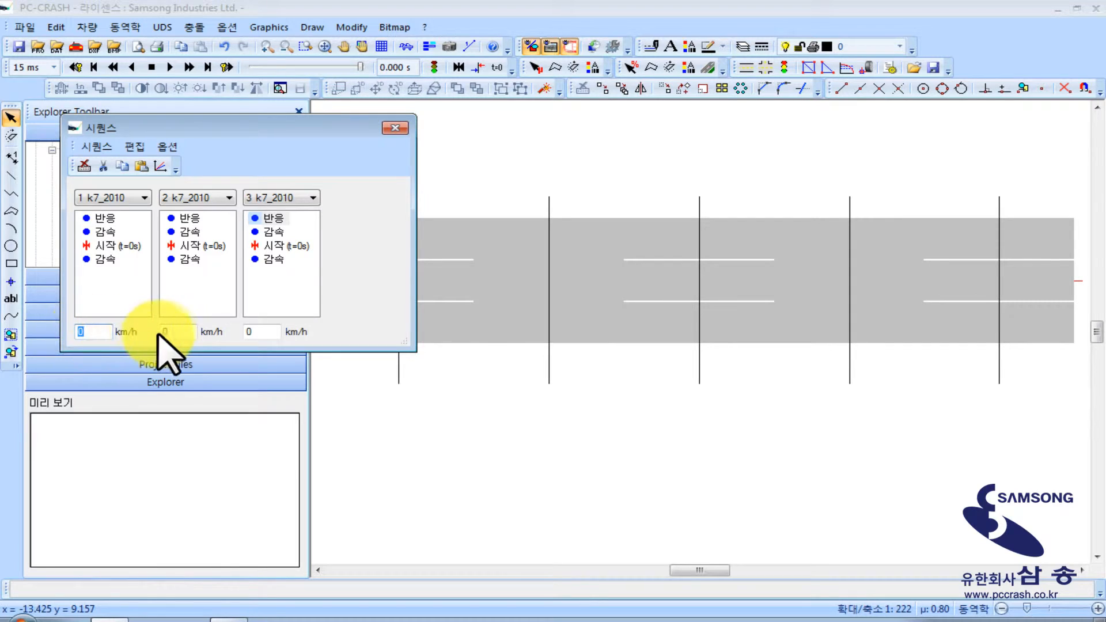
type("10")
left_click(184, 332)
type("10")
left_click(267, 332)
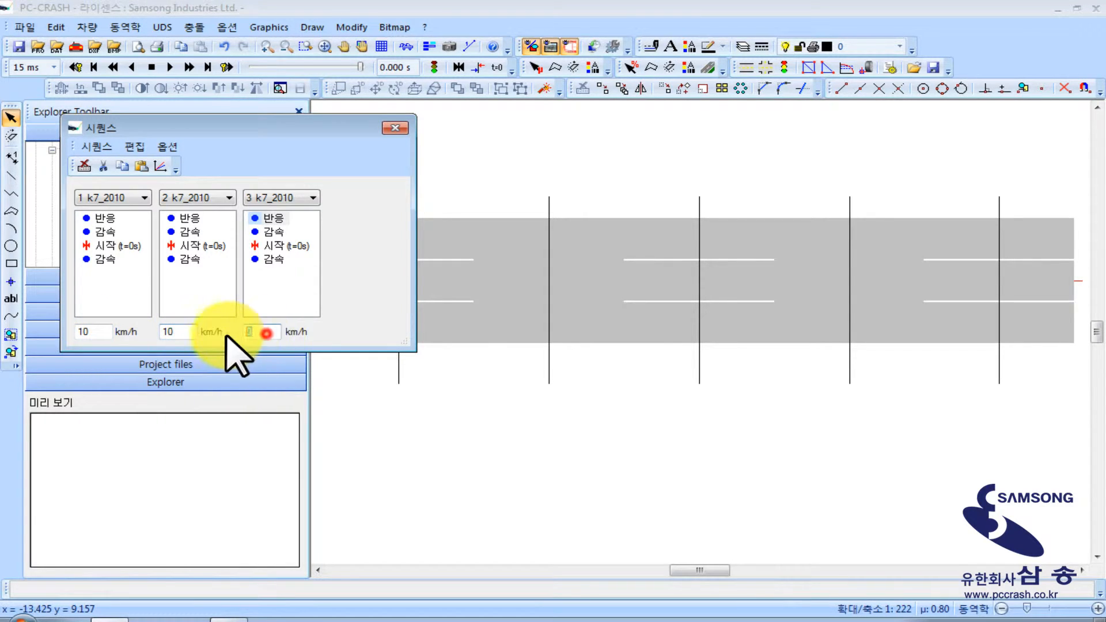
type("10")
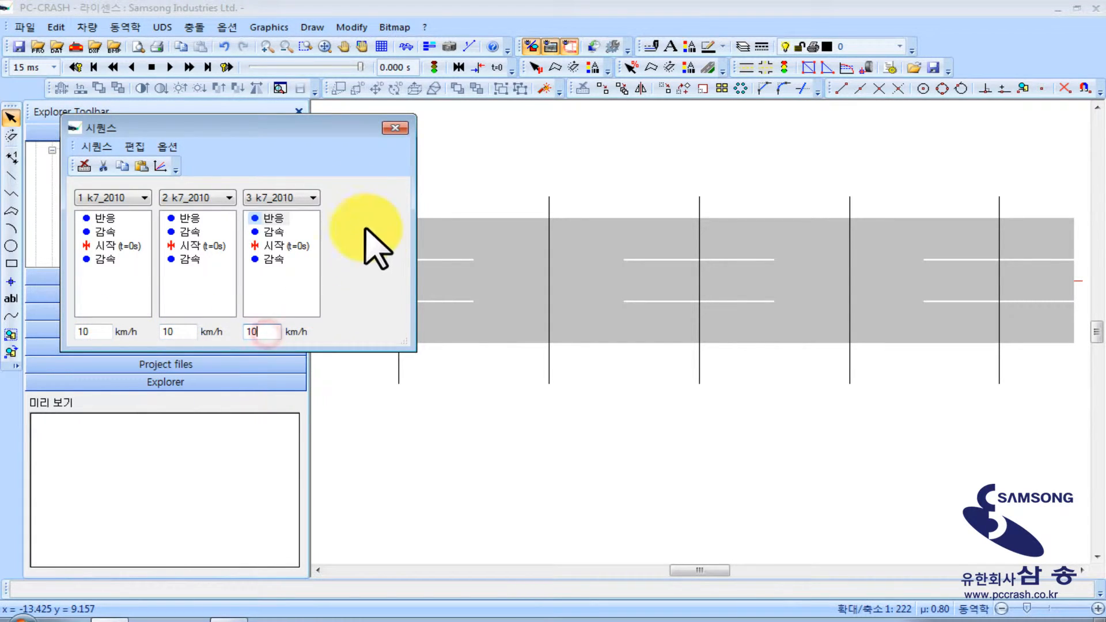
left_click(395, 128)
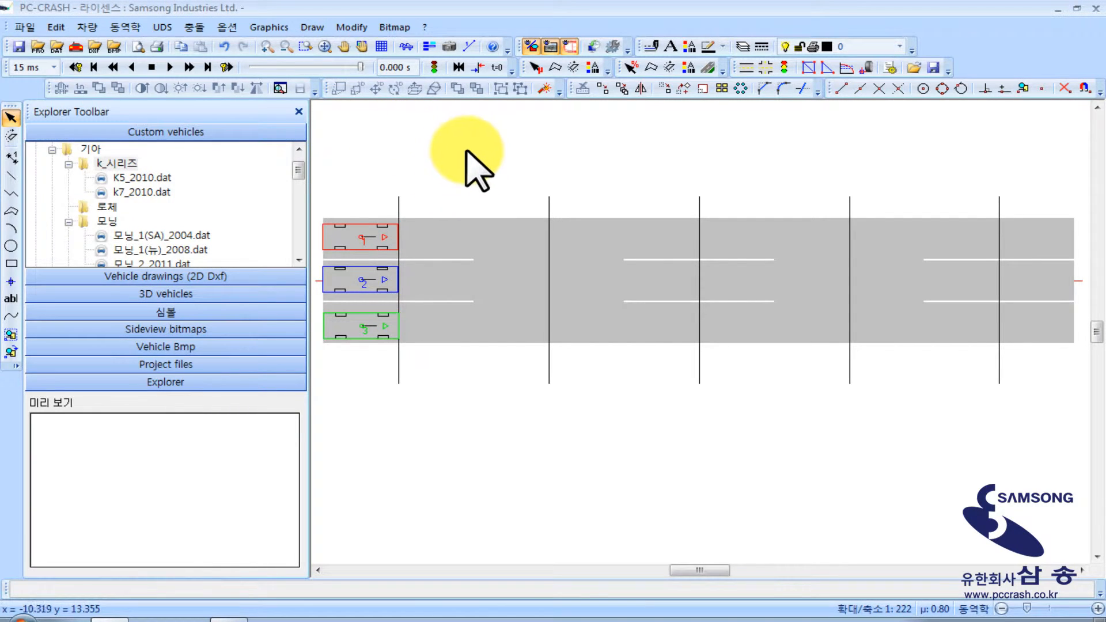
Run the simulation to examine how far the vehicles travel, then return to time 0 and reset it
left_click(149, 68)
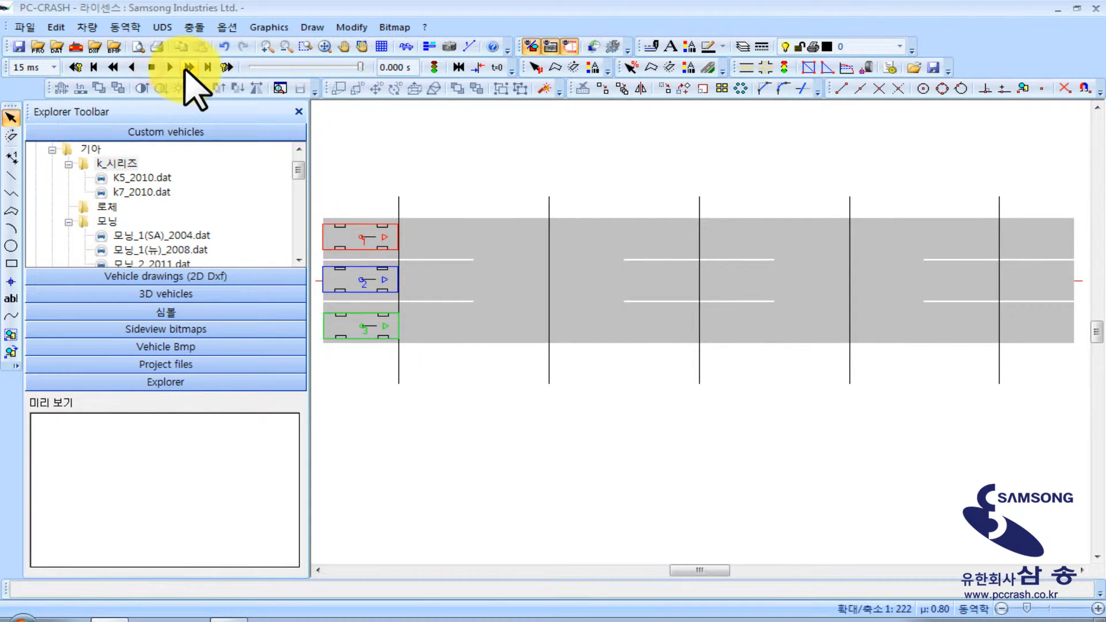
left_click(187, 68)
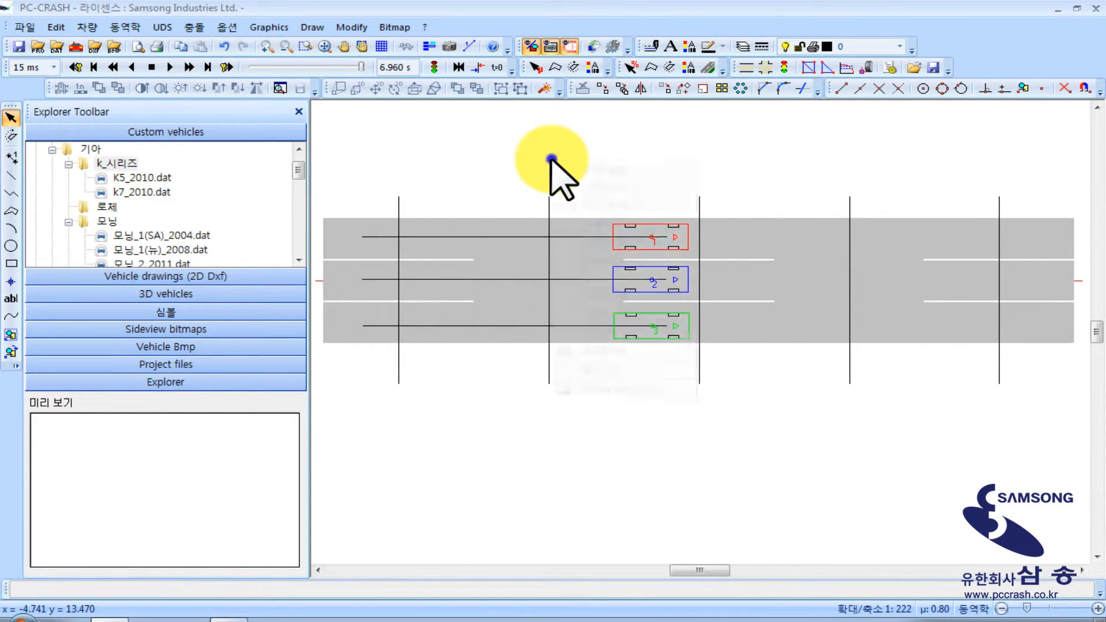
left_click_drag(361, 67, 236, 69)
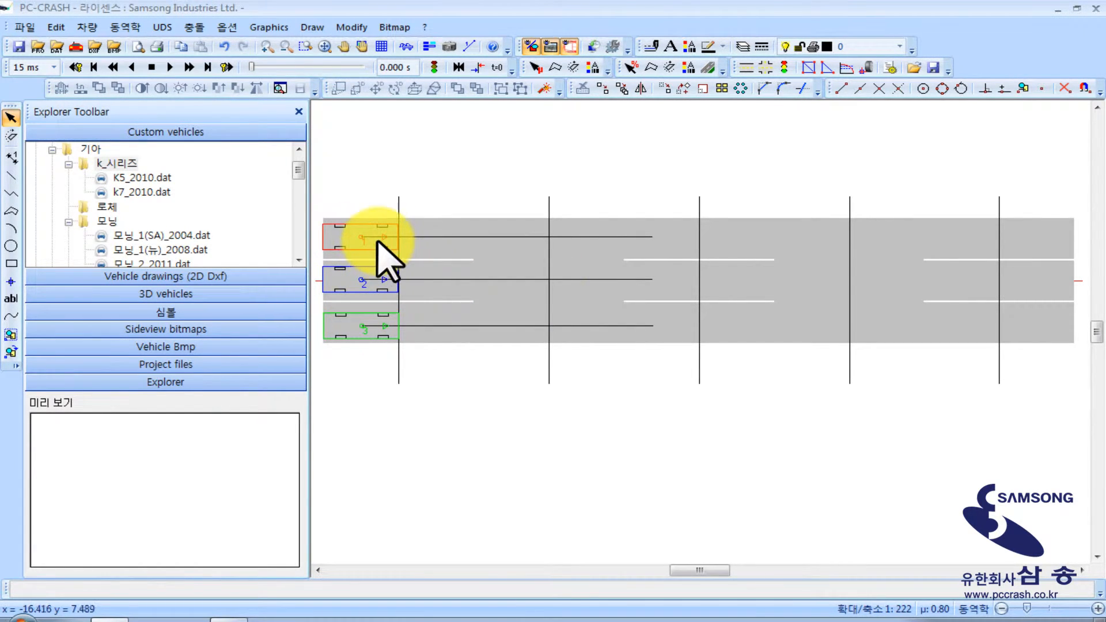
left_click(152, 67)
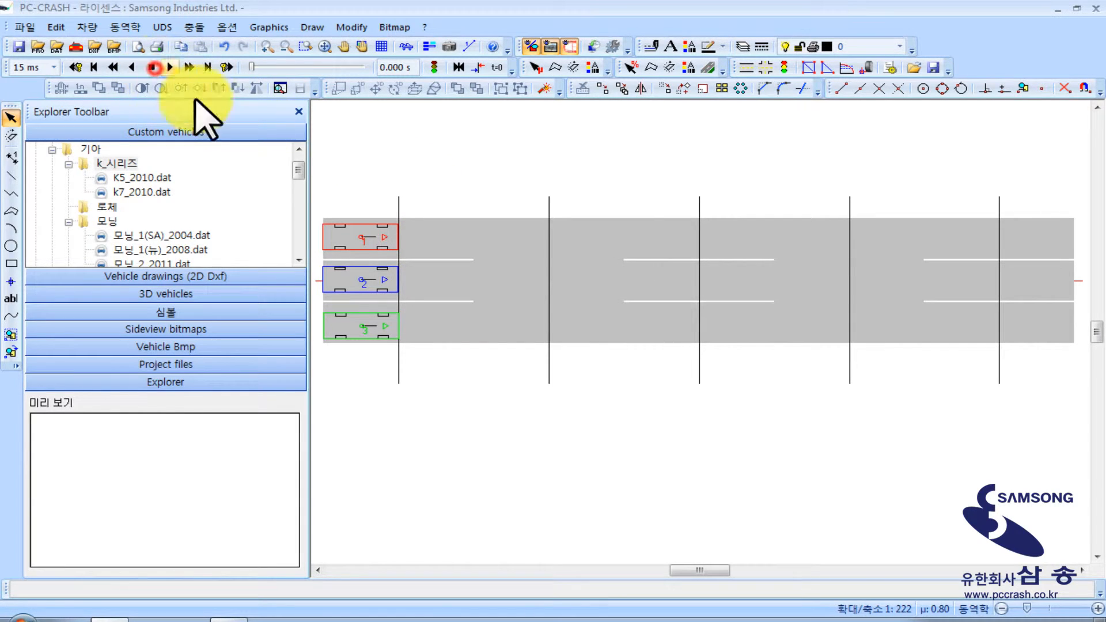
left_click(487, 157)
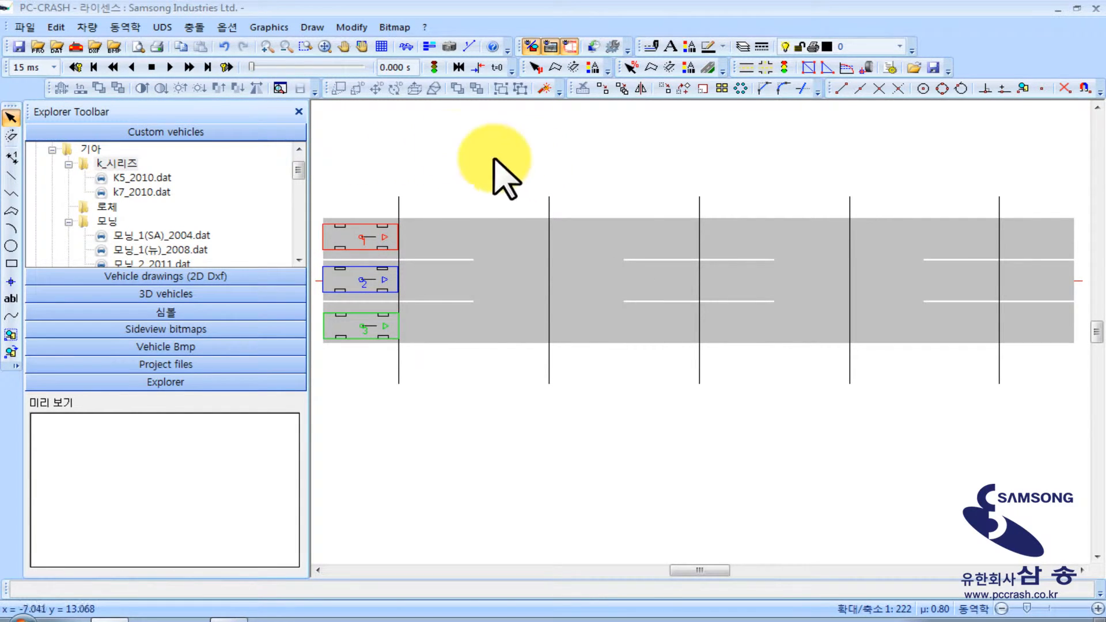
Deactivate vehicle 2 in the simulation model, leaving k7_2010 vehicles 1 and 3 active
left_click(434, 68)
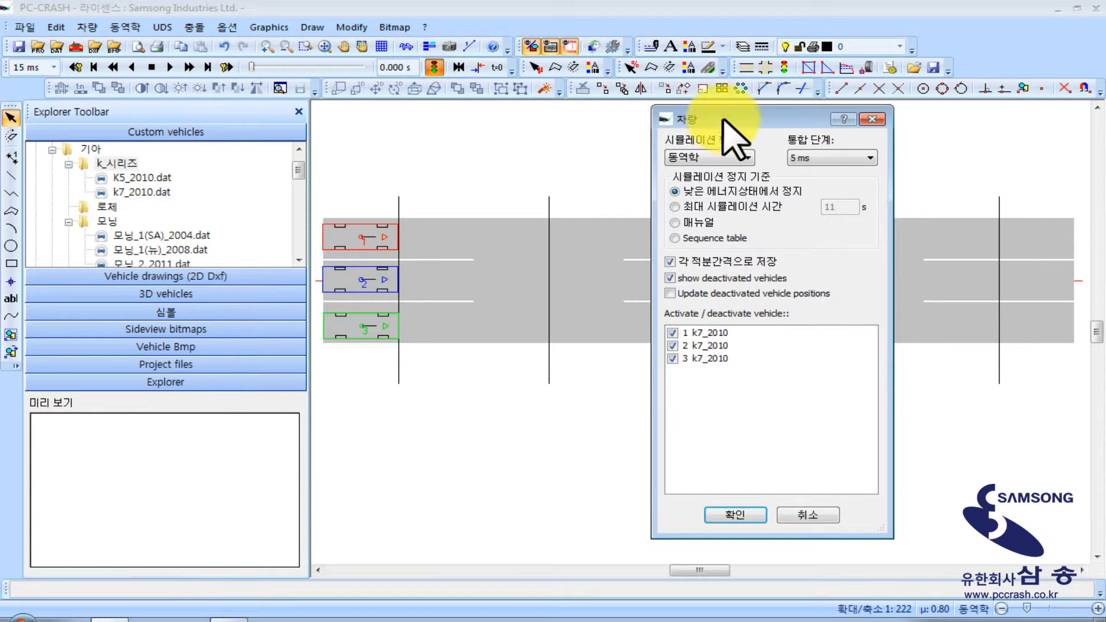
left_click_drag(730, 113, 118, 117)
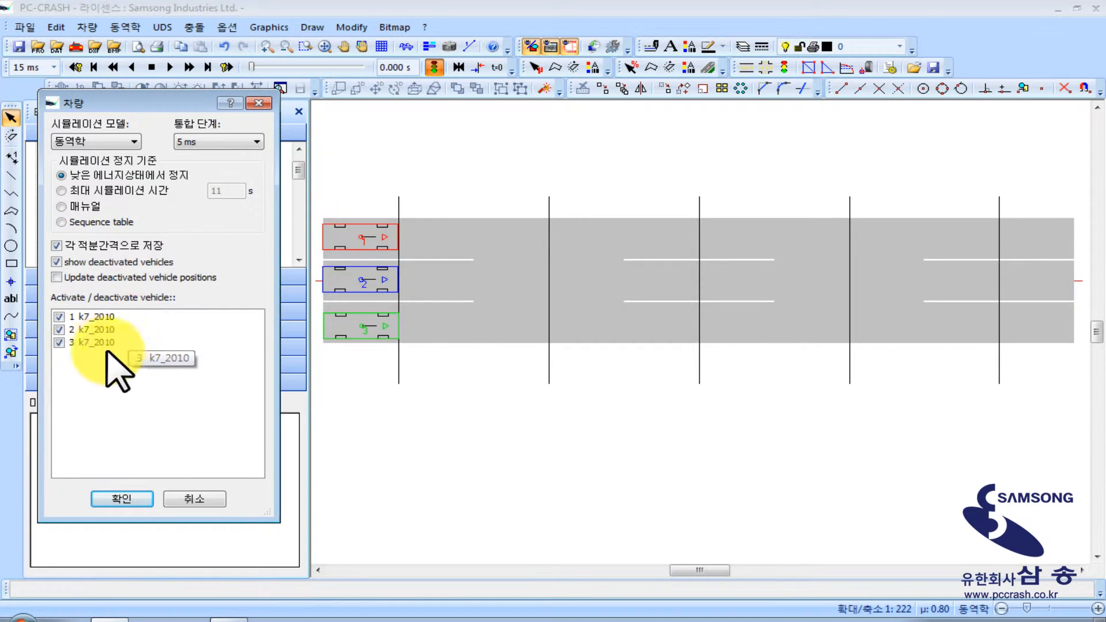
left_click(58, 330)
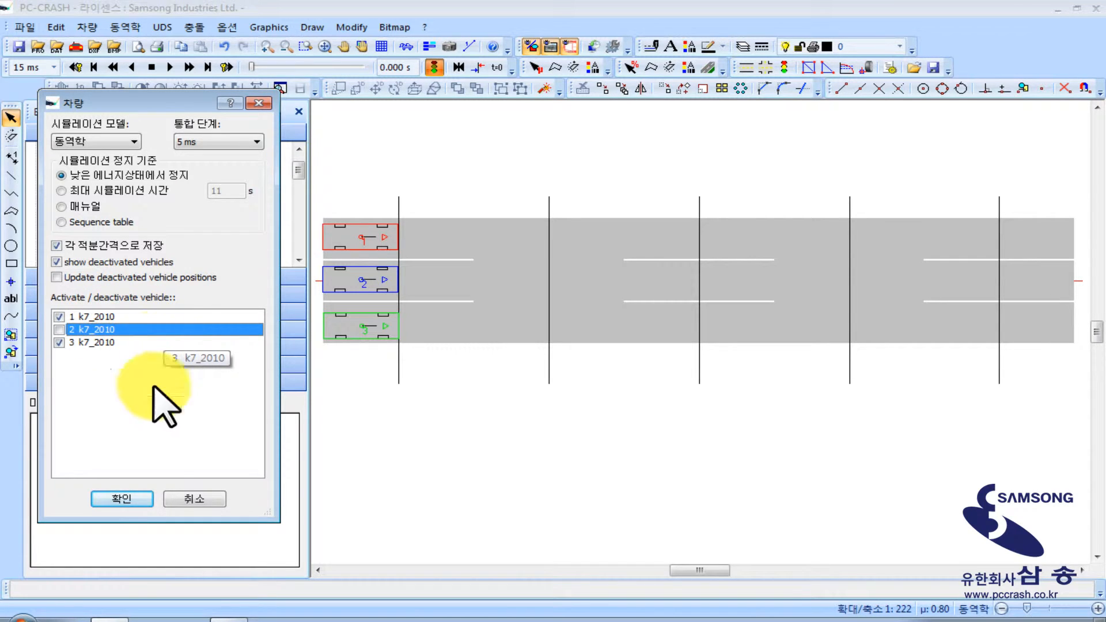
left_click(121, 499)
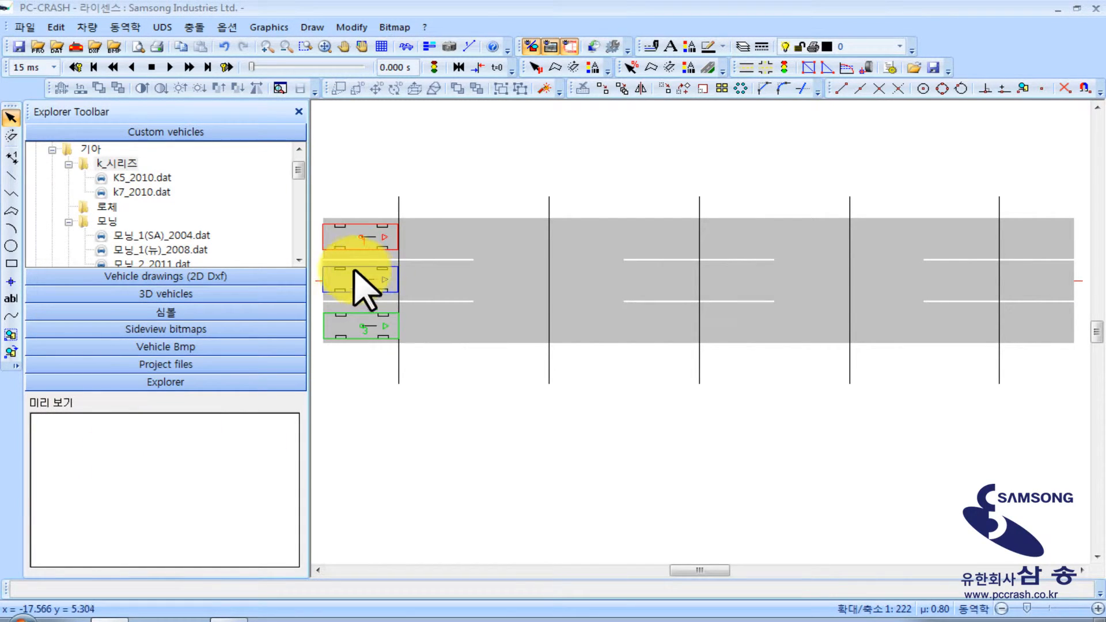
Run the simulation with vehicles 1 and 3 to examine their motion, then reset it to time 0
left_click(195, 67)
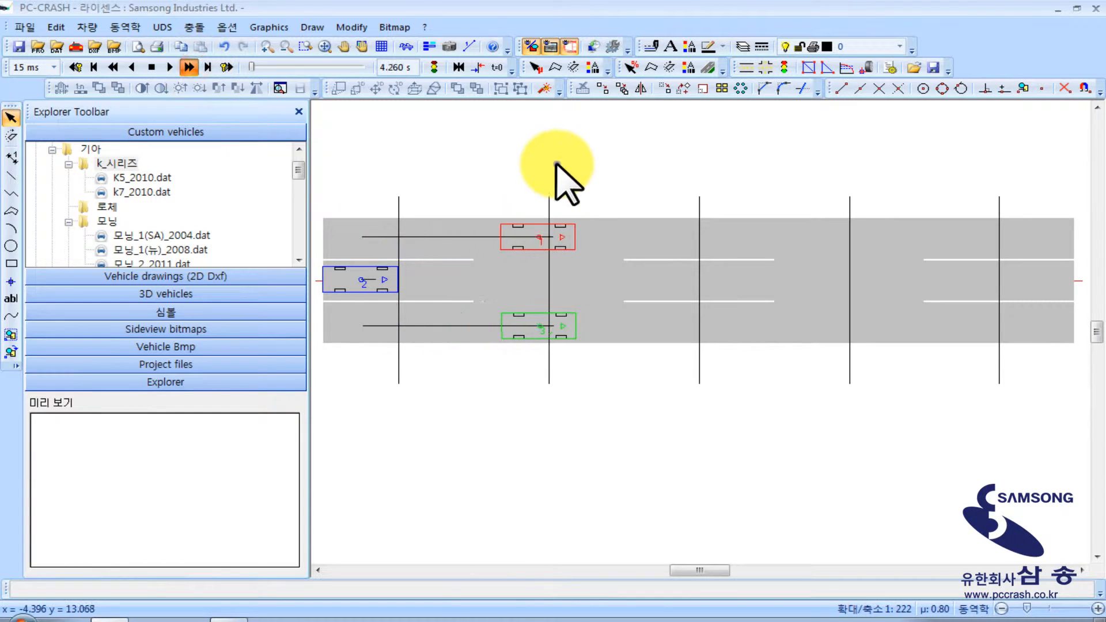
left_click(489, 142)
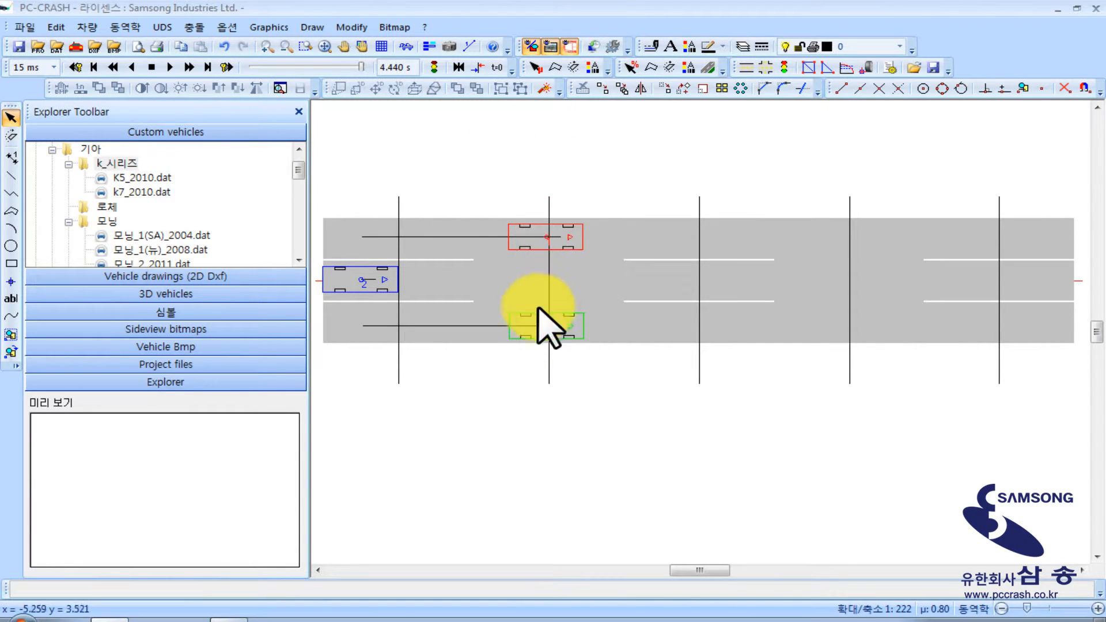
left_click(151, 67)
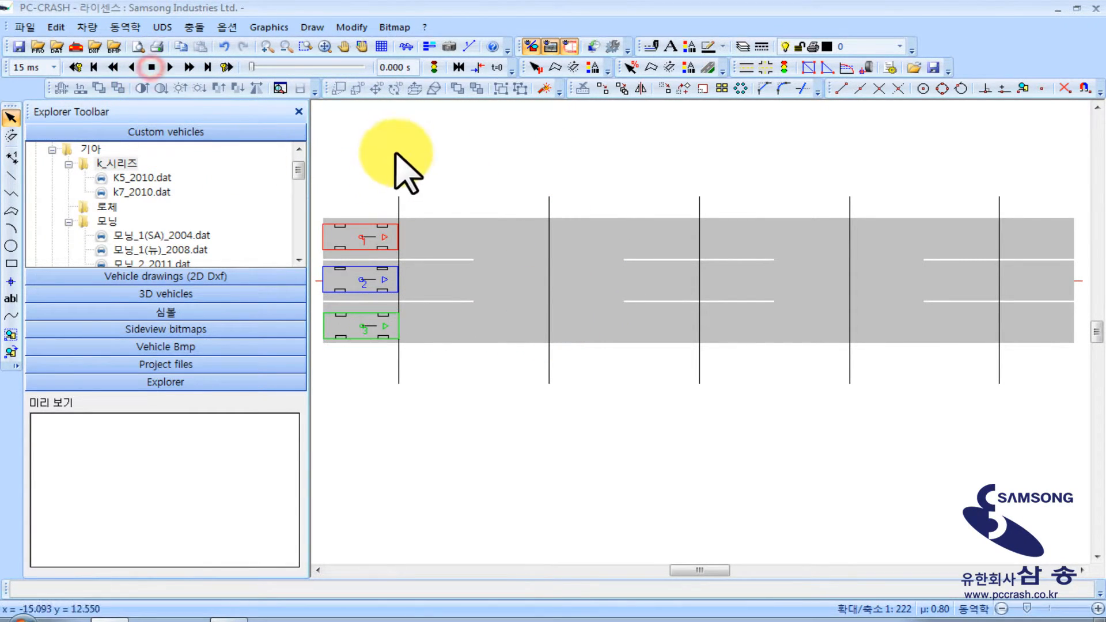
Deactivate vehicle 3 as well, so only vehicle 1 is simulated, and keep the simulation at time 0
left_click(434, 67)
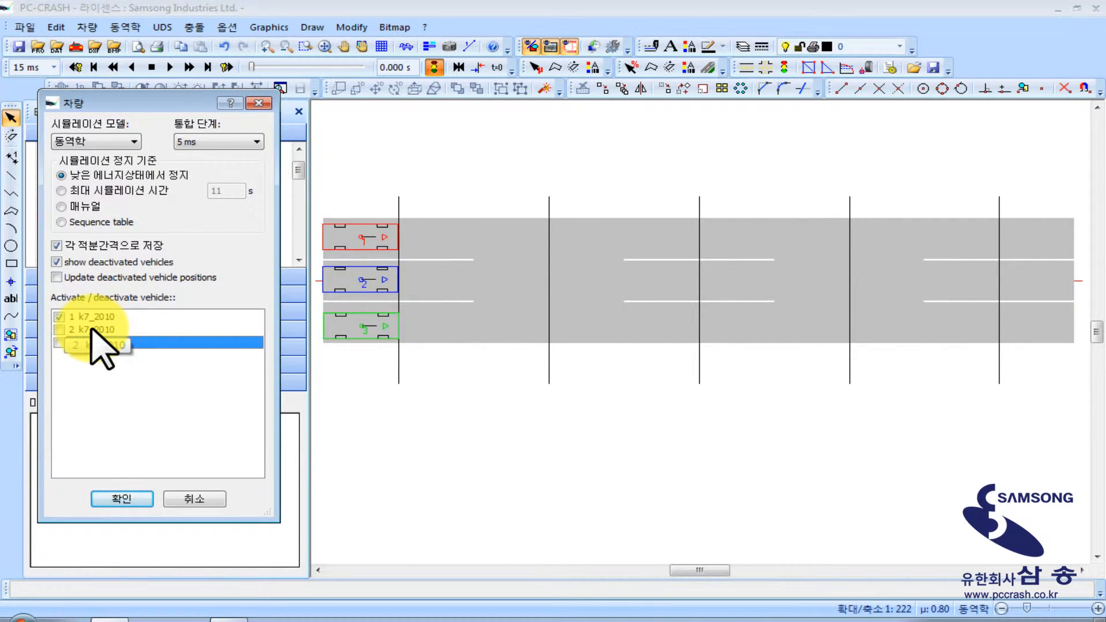
left_click(121, 499)
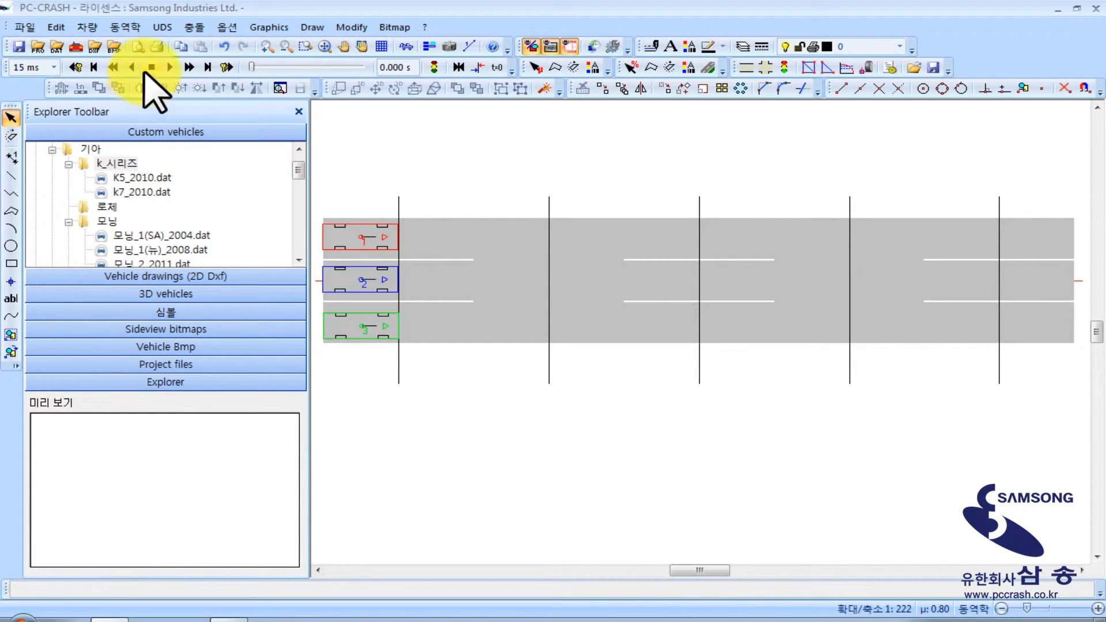
left_click(149, 66)
Simulate vehicle 1 past the second reference line, then set the time back to 5.415 s so its rear end meets that line
left_click(191, 66)
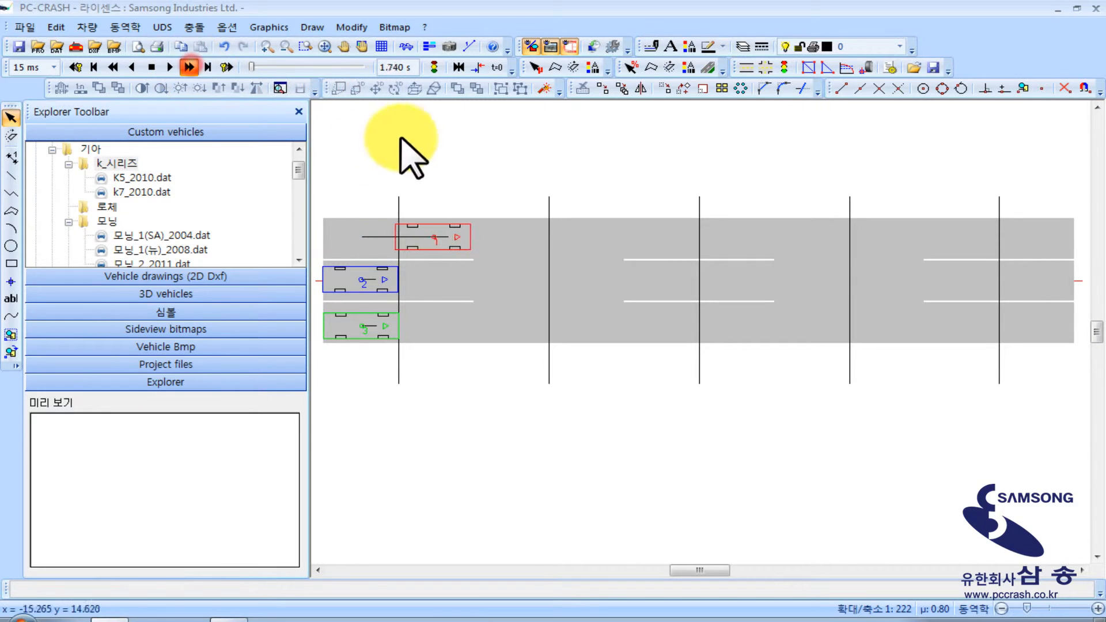
right_click(501, 140)
left_click(440, 146)
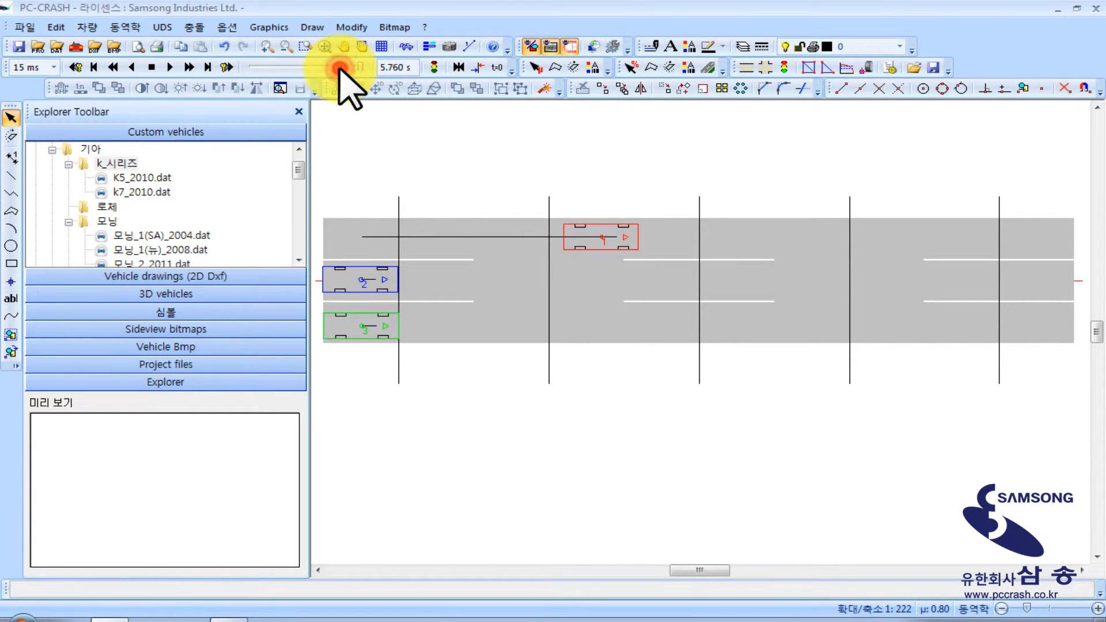
left_click_drag(339, 69, 331, 71)
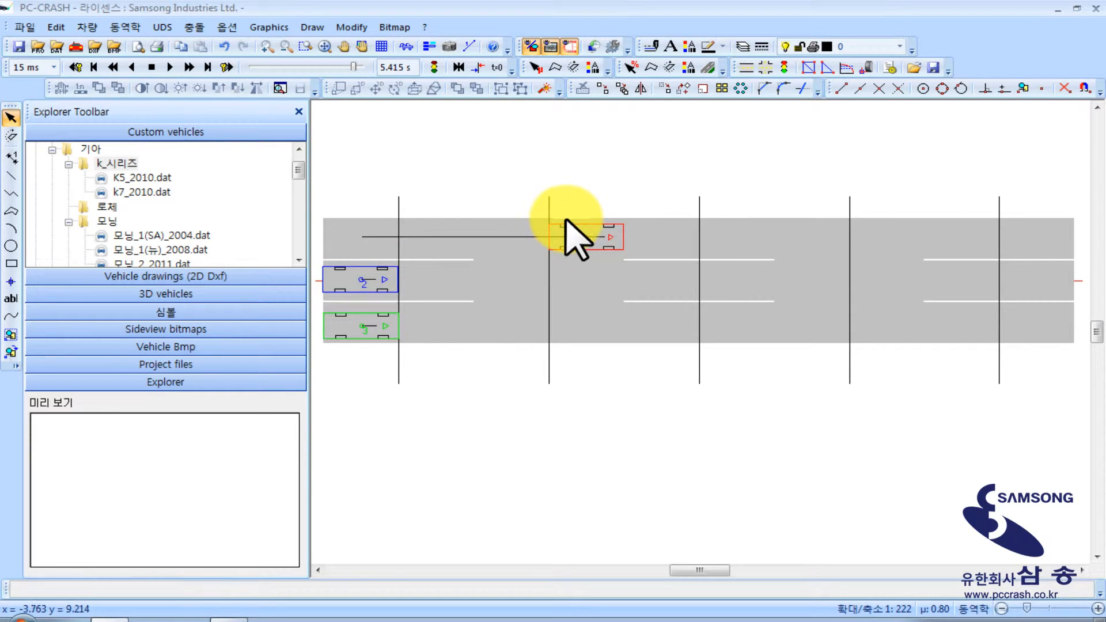
Synchronize the vehicles at 5.415 s and activate vehicle 2 in the simulation model alongside vehicle 1
left_click(479, 67)
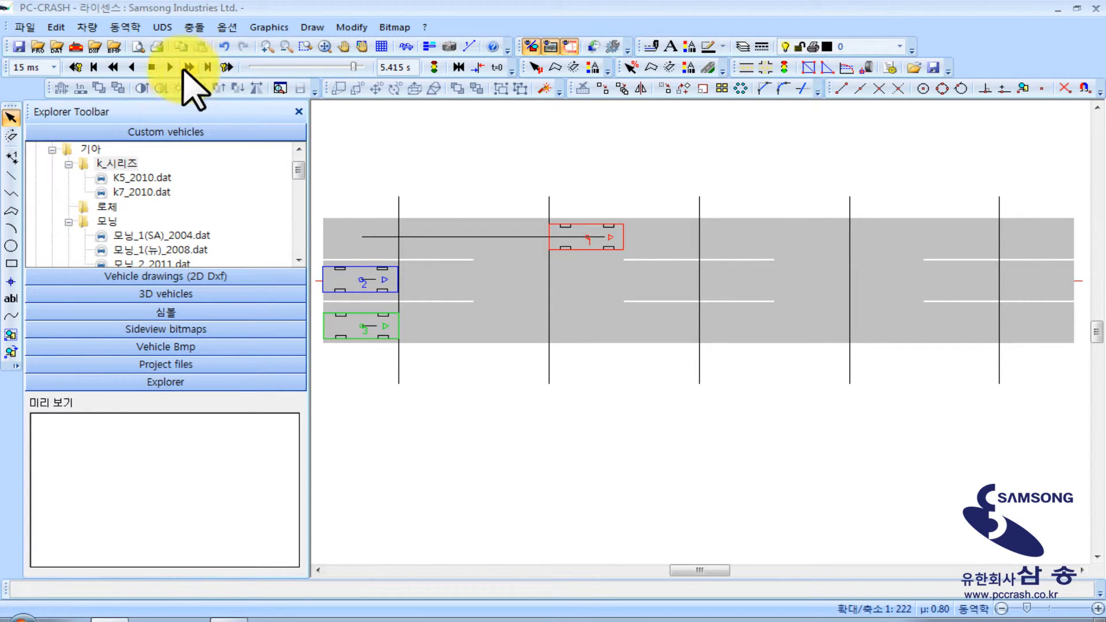
left_click(435, 67)
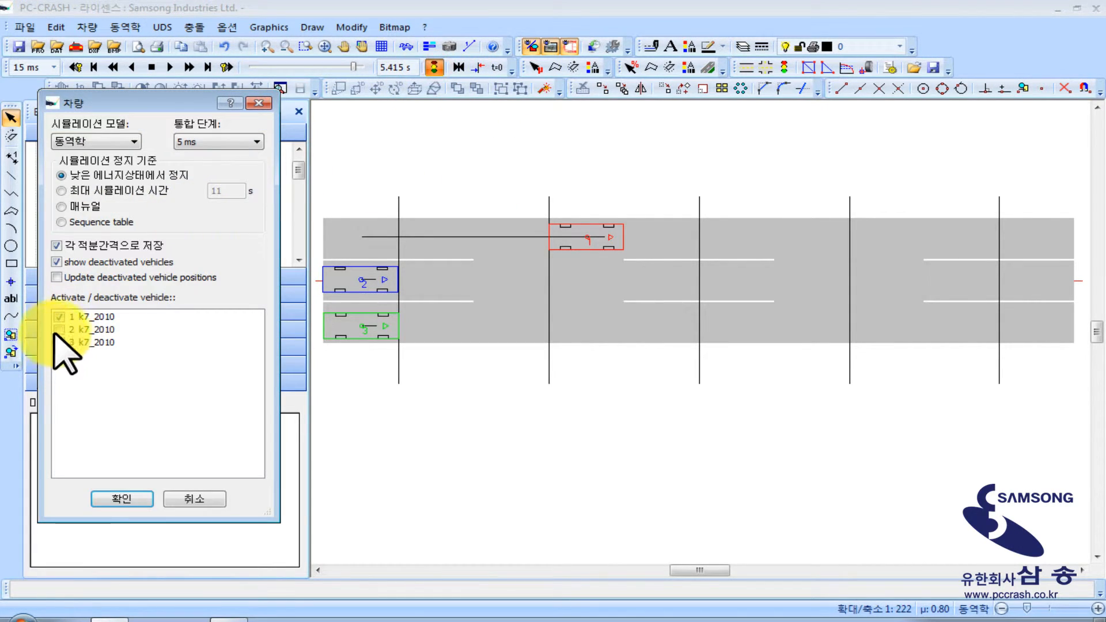
left_click(56, 329)
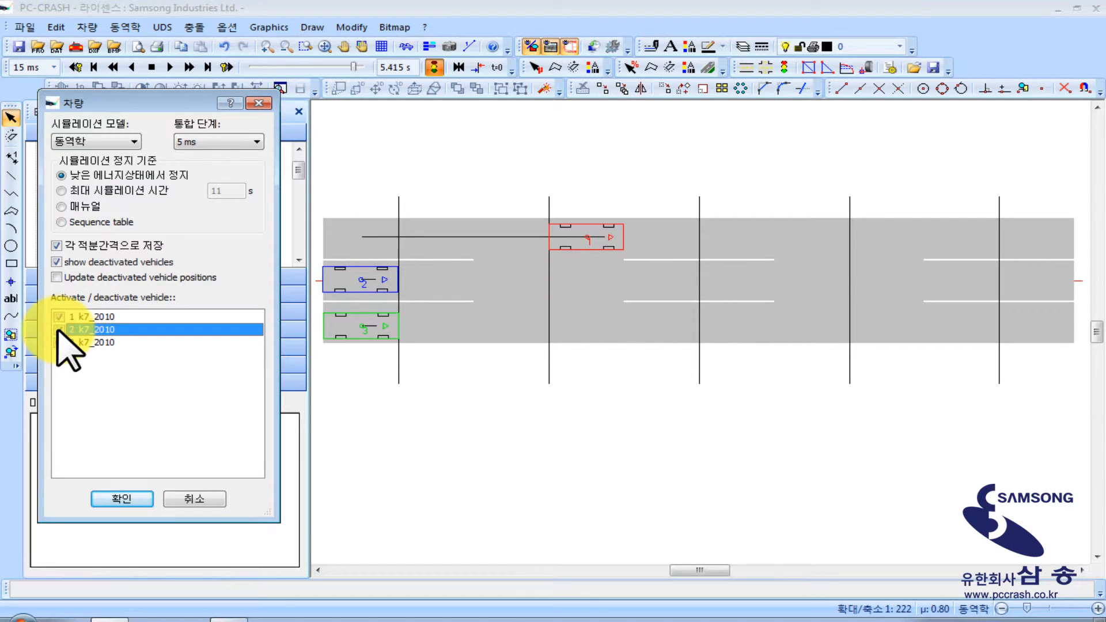
left_click(123, 498)
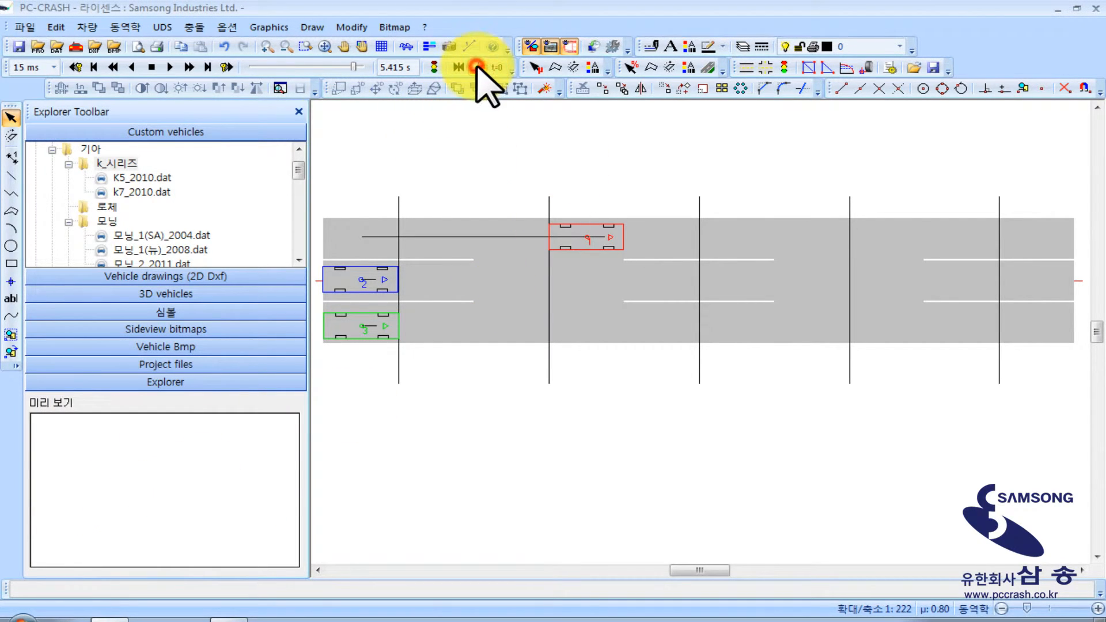
Continue the simulation to 10.860 s, until the rear end of vehicle 2 reaches the second reference line
left_click(189, 68)
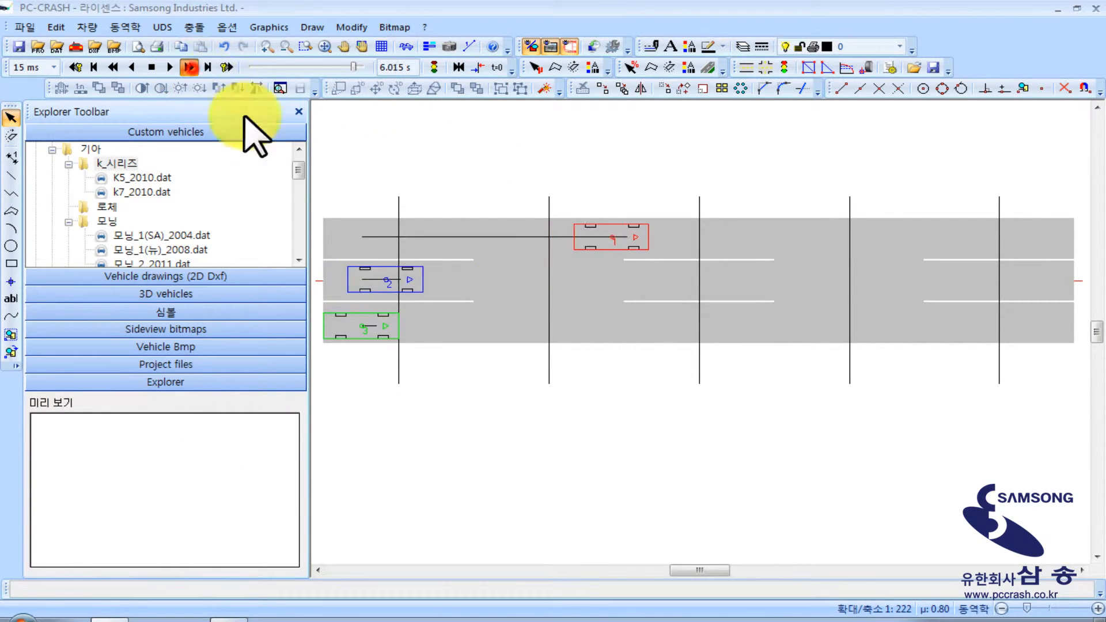
right_click(568, 173)
left_click(461, 143)
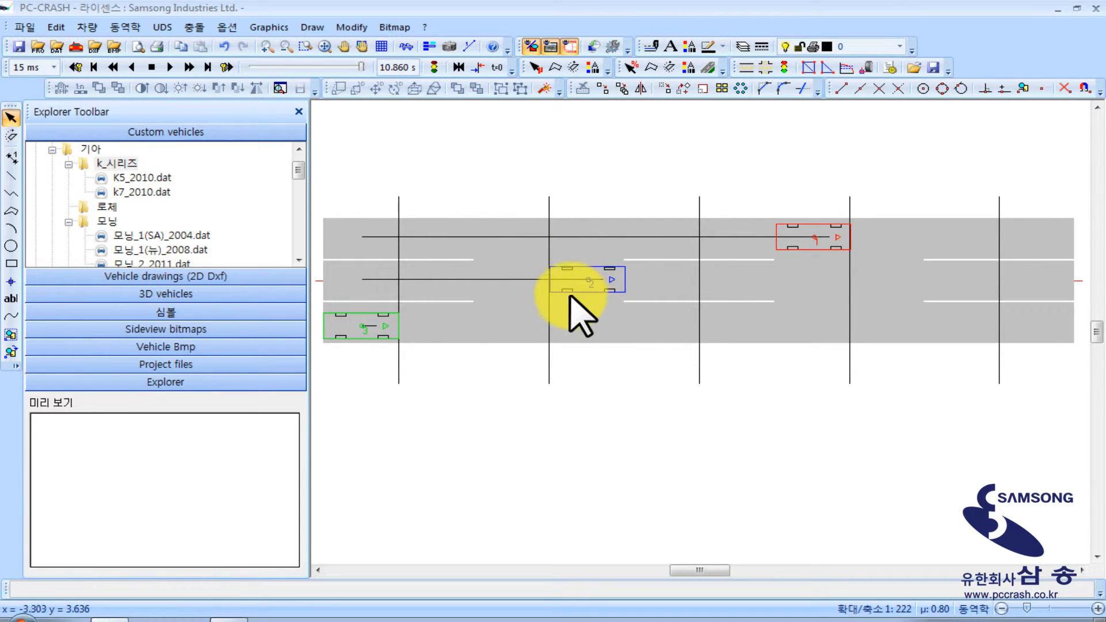
Activate vehicle 3 in the simulation model so all three k7_2010 vehicles take part
left_click(433, 67)
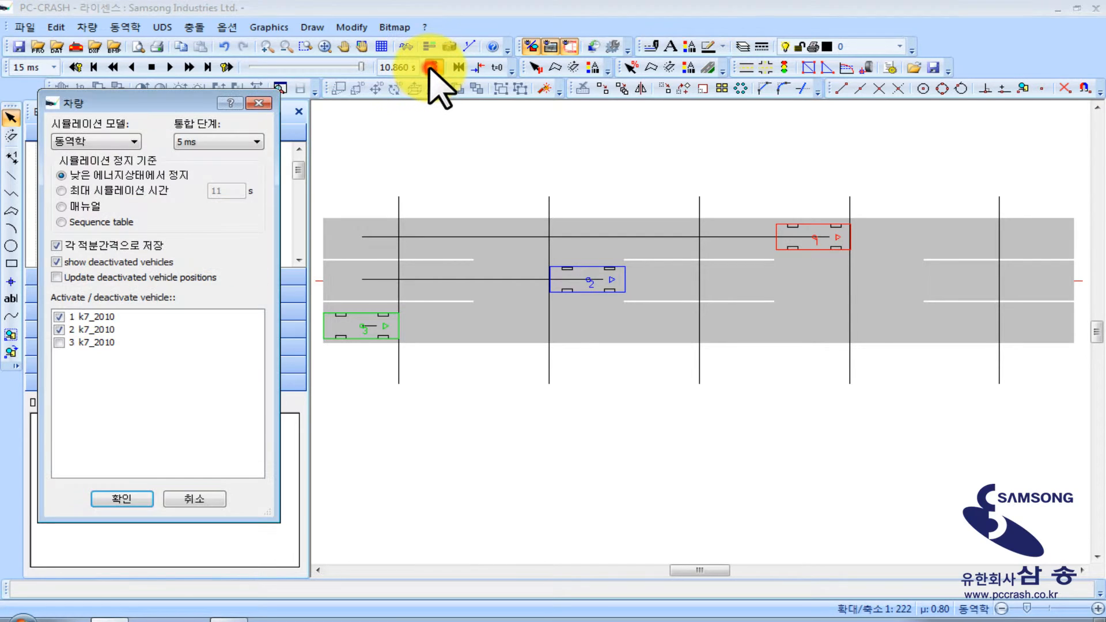
left_click_drag(113, 93, 127, 86)
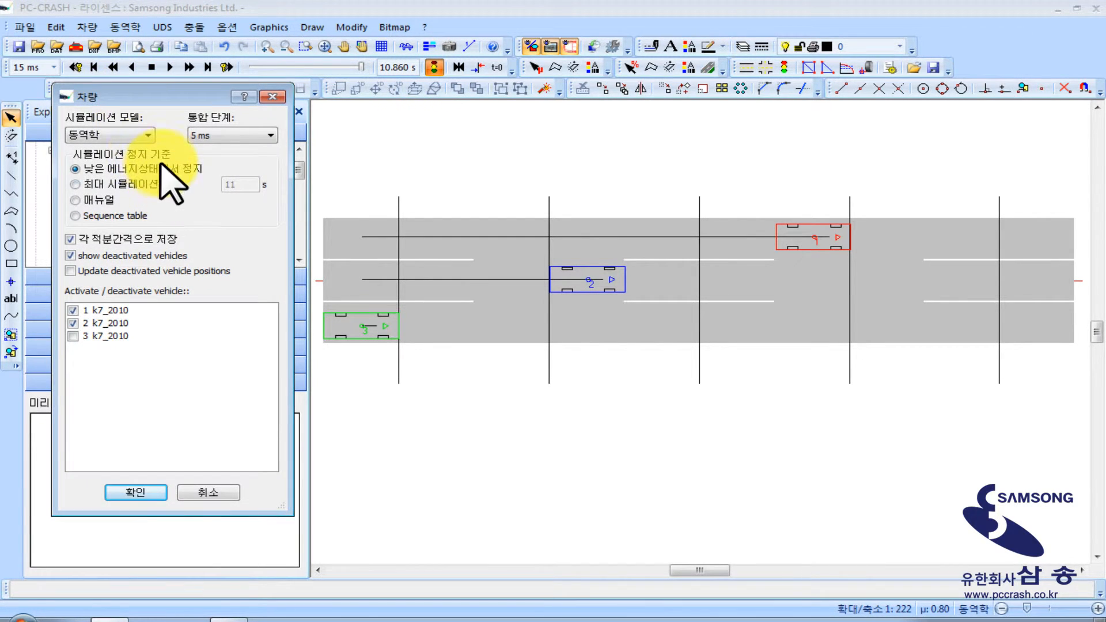
left_click(73, 335)
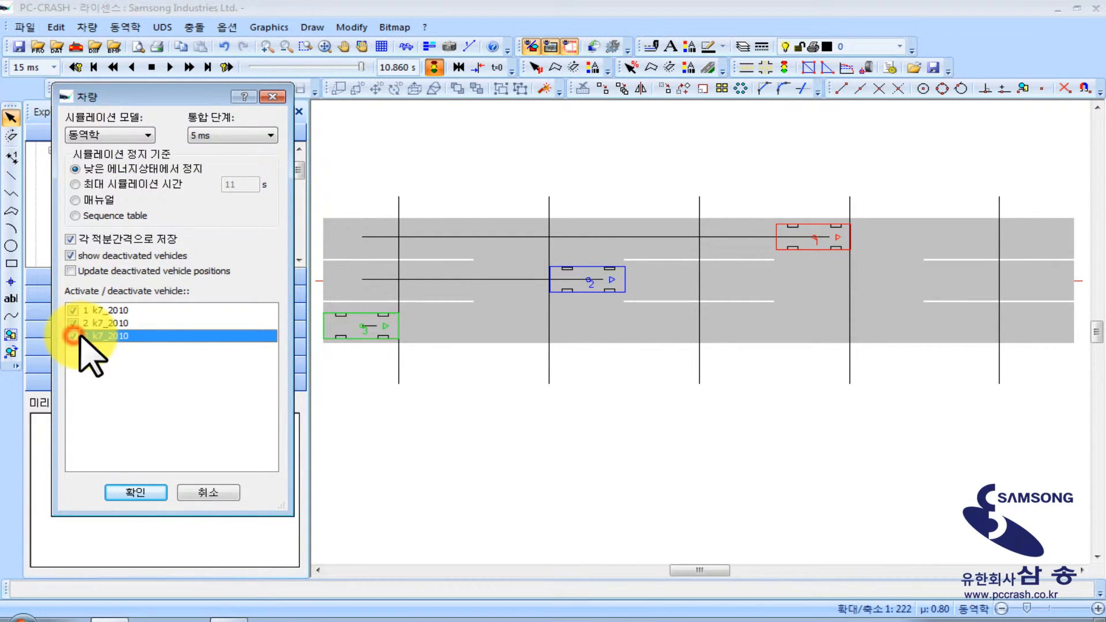
left_click(135, 493)
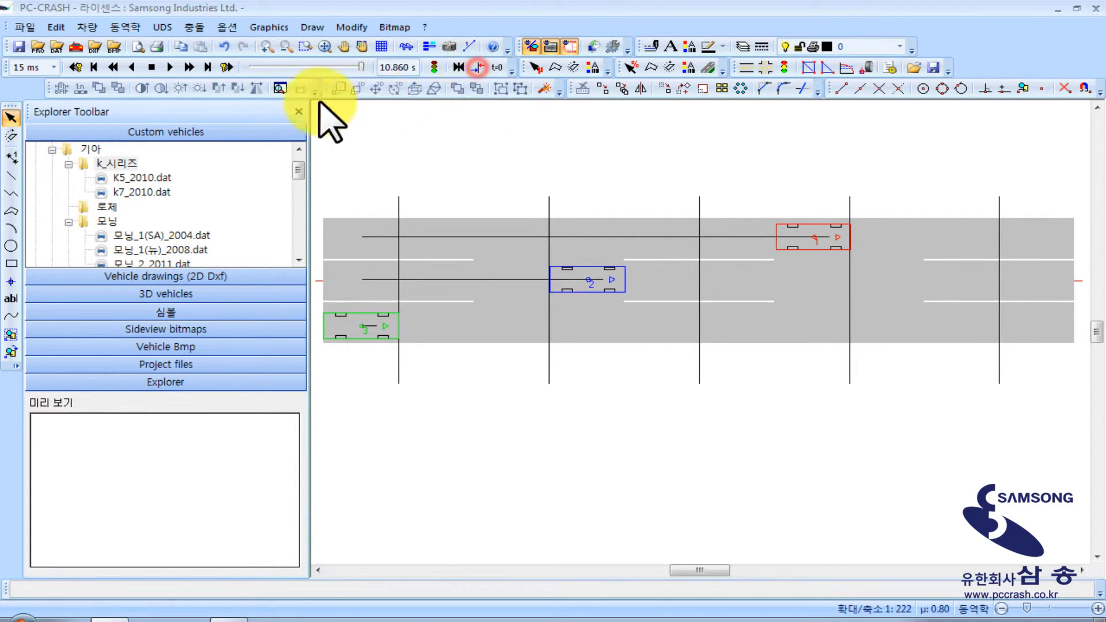
Continue the simulation with all three vehicles to 17.760 s and bring the whole road with the vehicles into view
left_click(189, 67)
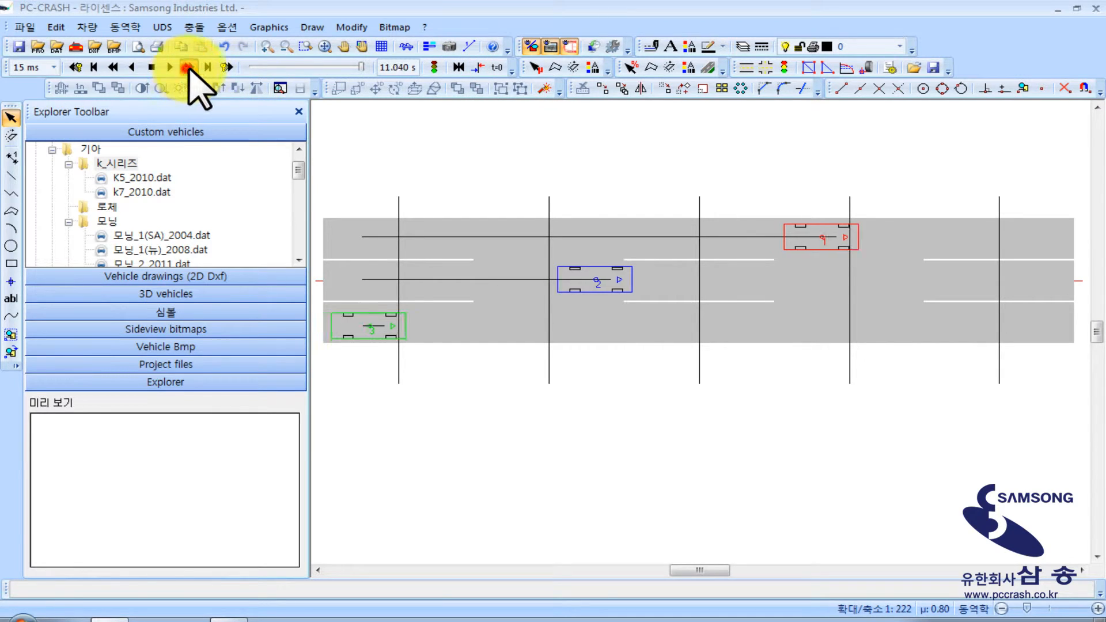
right_click(538, 141)
left_click(461, 131)
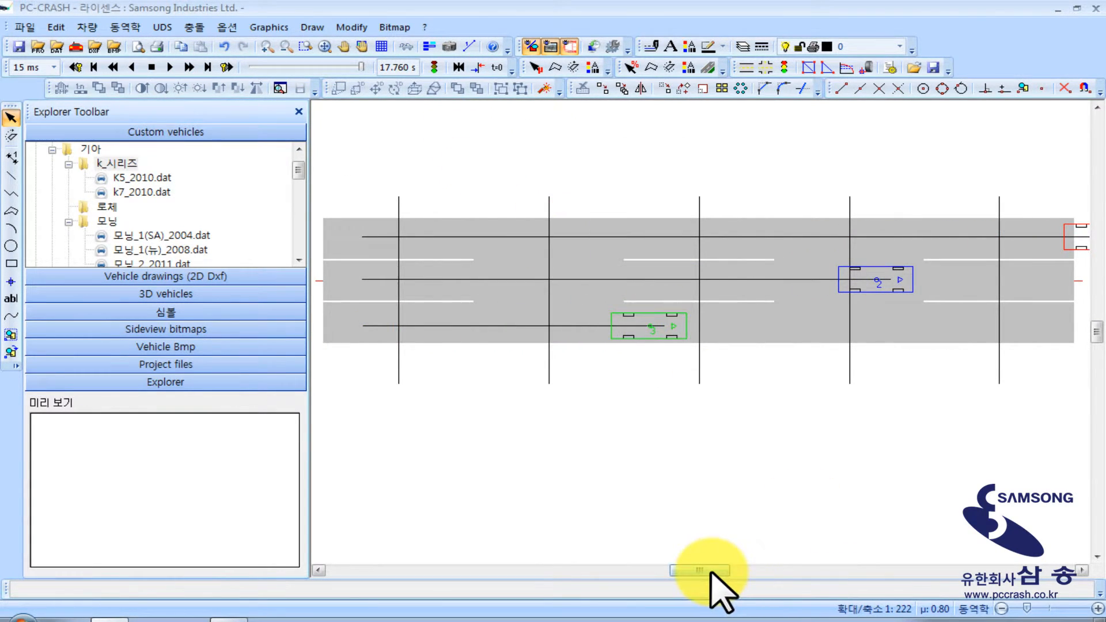
mouse_move(708, 572)
left_mouse_down()
mouse_move(724, 573)
mouse_move(710, 574)
left_mouse_up()
scroll(640, 417, "down", 4)
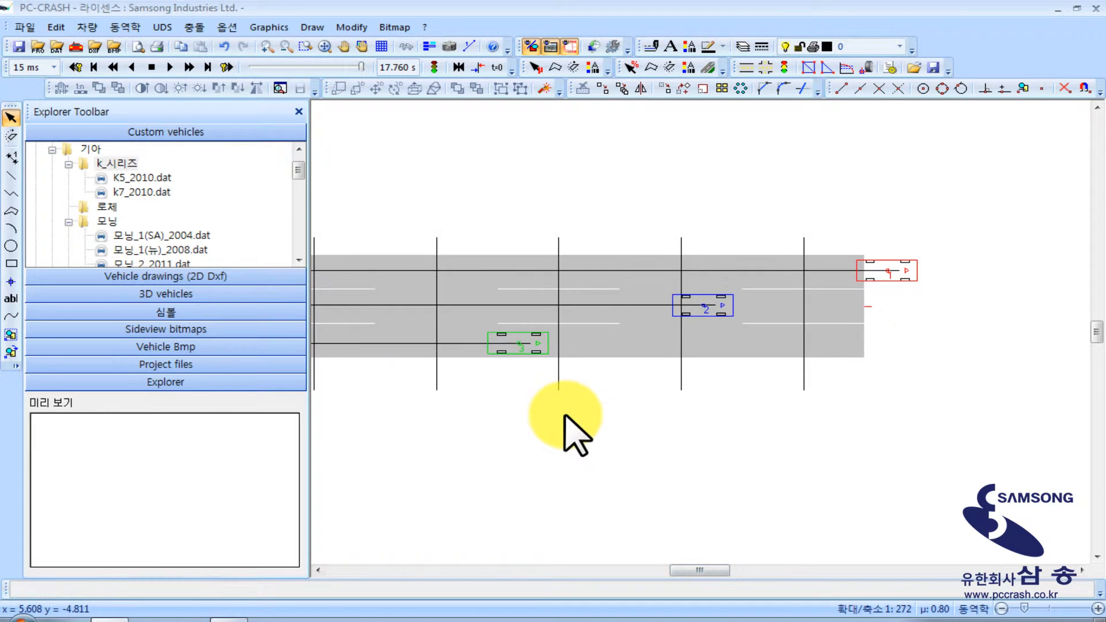
middle_click_drag(570, 413, 662, 380)
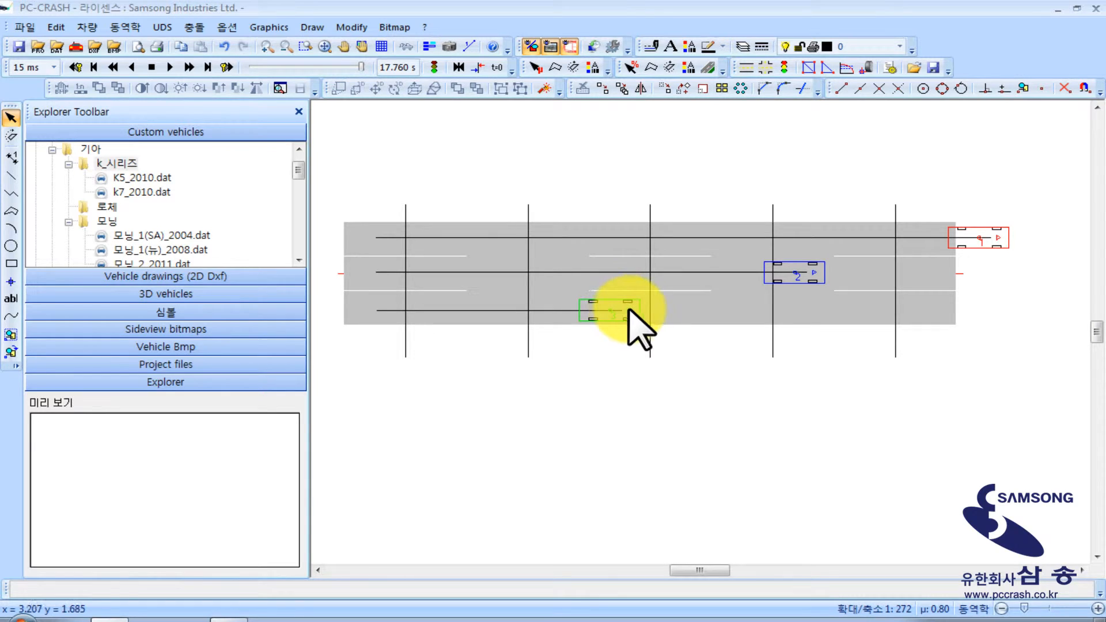
left_click(479, 68)
left_click(545, 175)
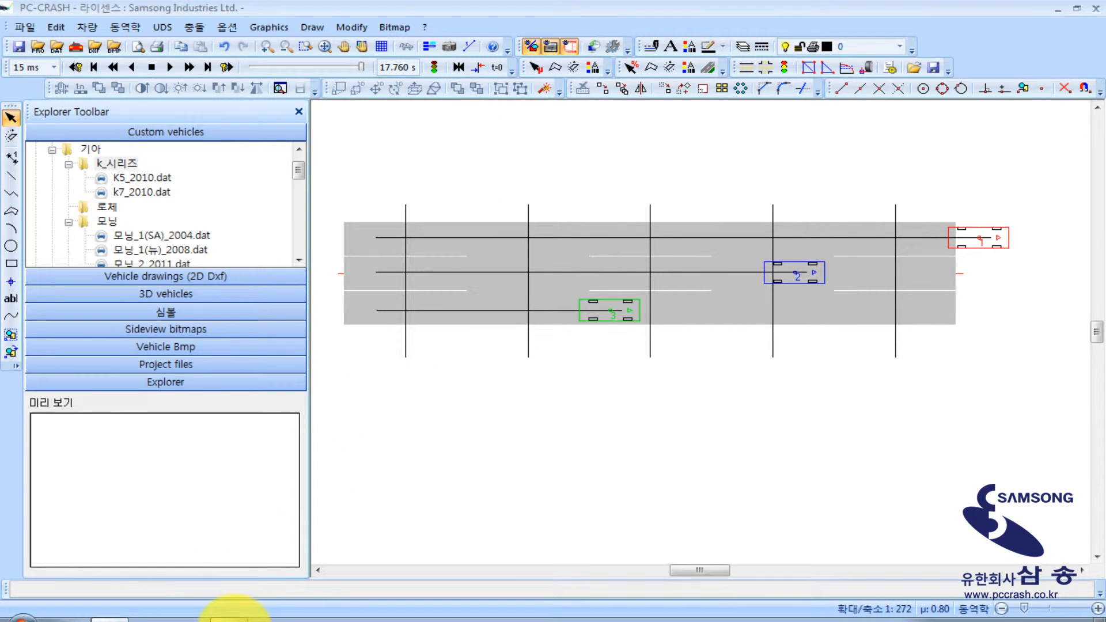
left_click(229, 620)
left_click(230, 618)
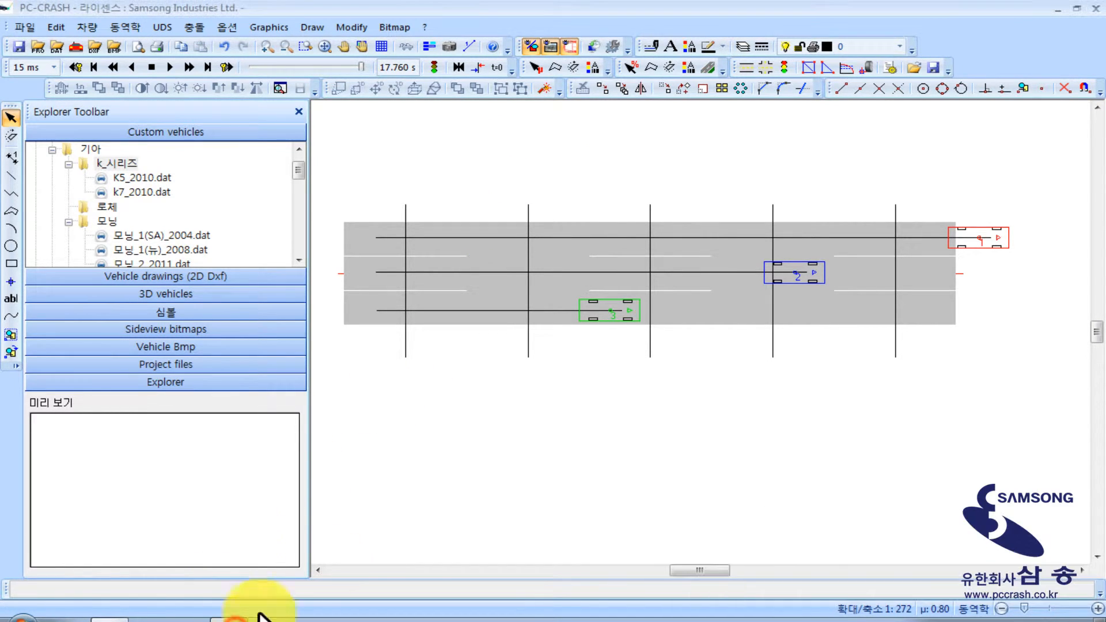
Place a 3D camera on the road, play the staggered vehicle motion from a top-down view, and close the 3D window
left_click(449, 48)
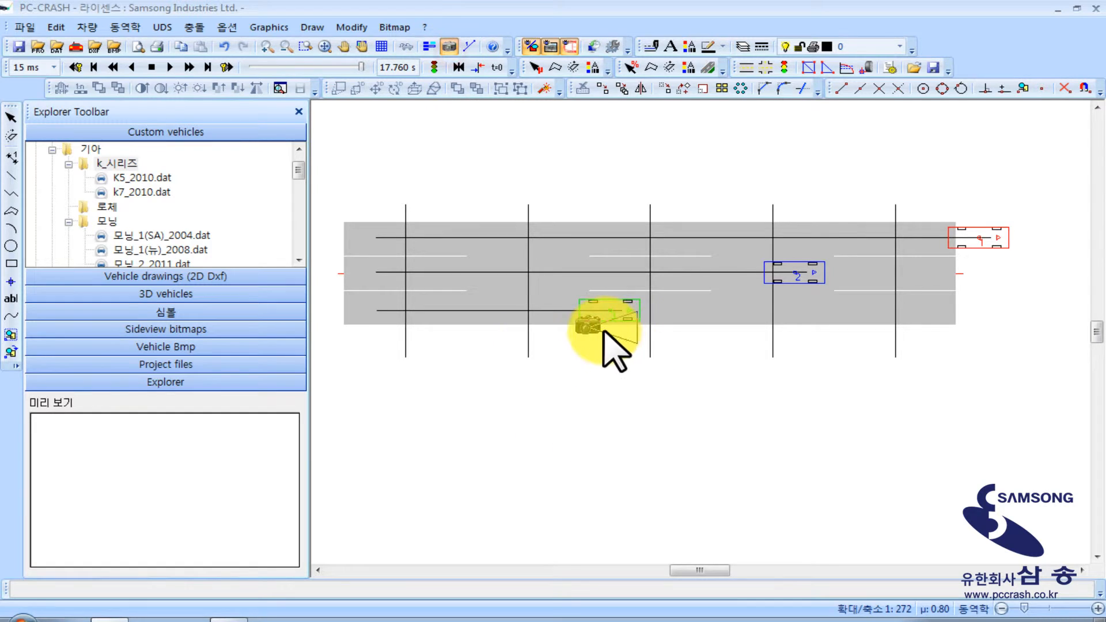
left_click(600, 307)
left_click_drag(781, 324, 484, 1)
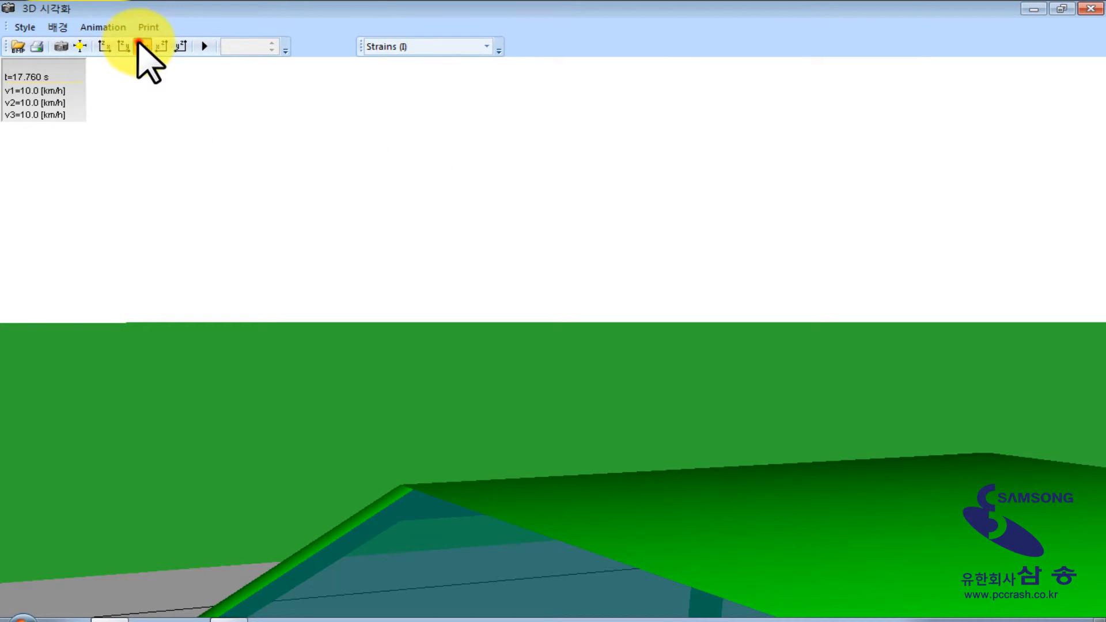
left_click(143, 47)
left_click(204, 46)
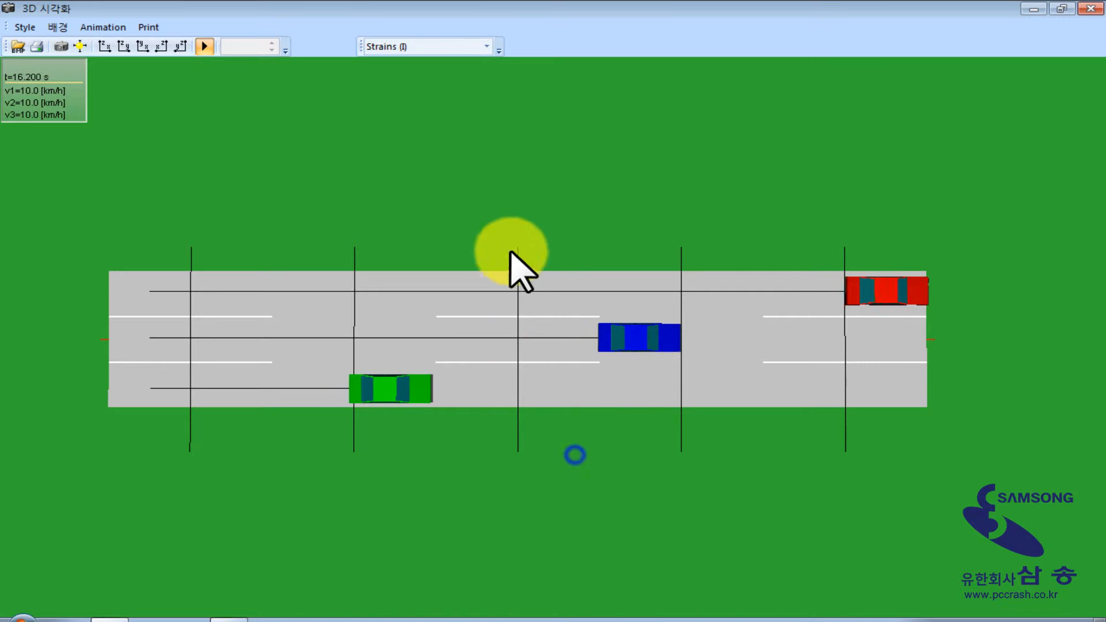
left_click(1092, 9)
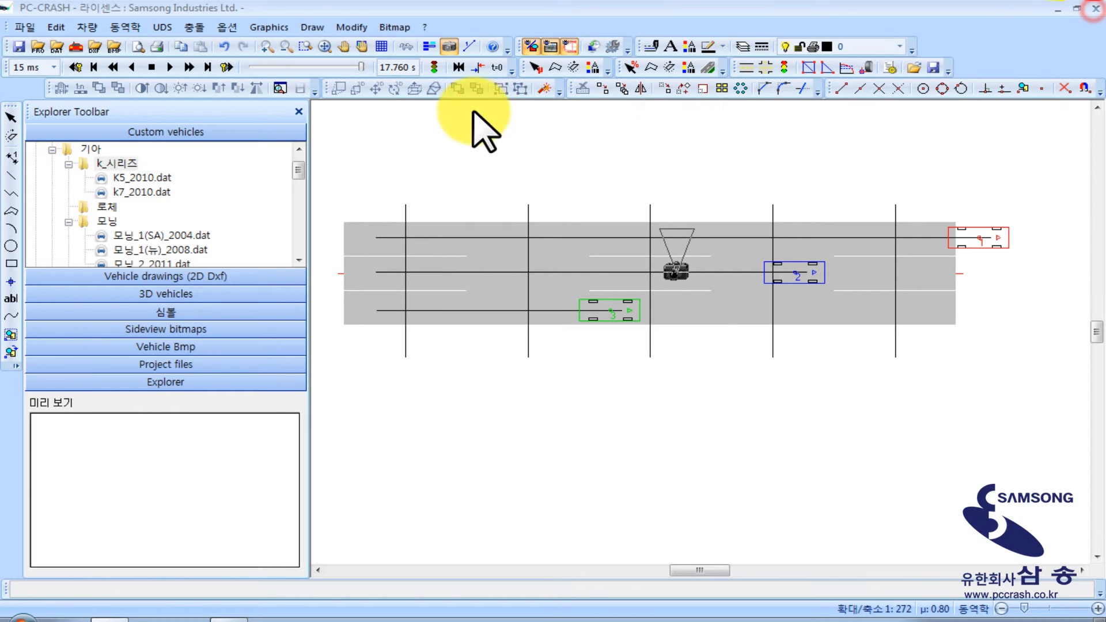
Reset the simulation to 0.000 s and hide the 3D camera symbol on the road
left_click(152, 67)
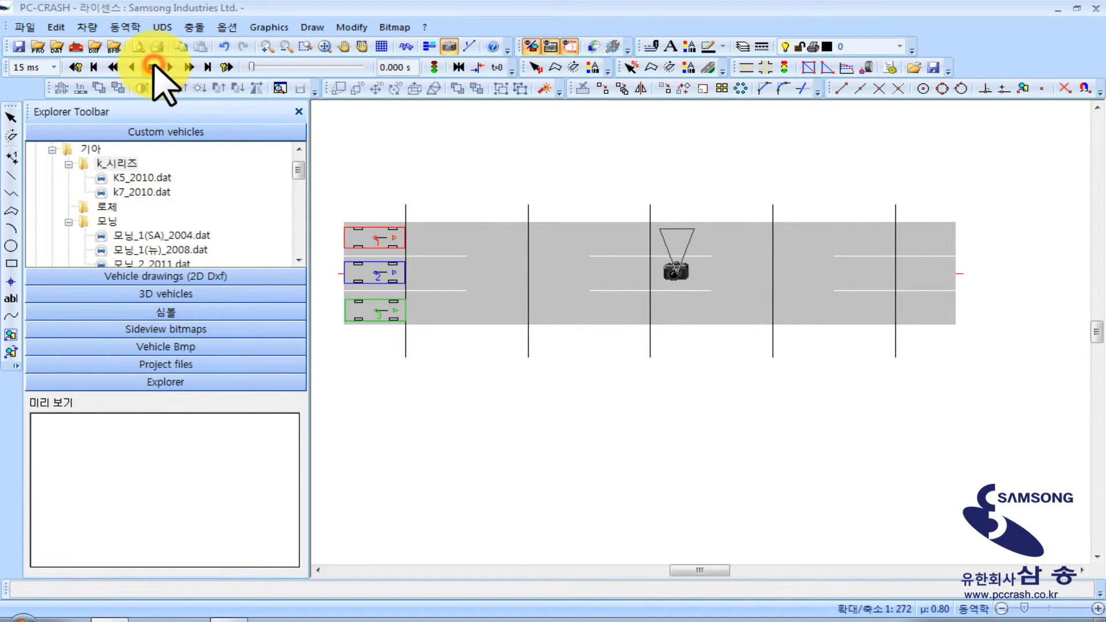
left_click(445, 47)
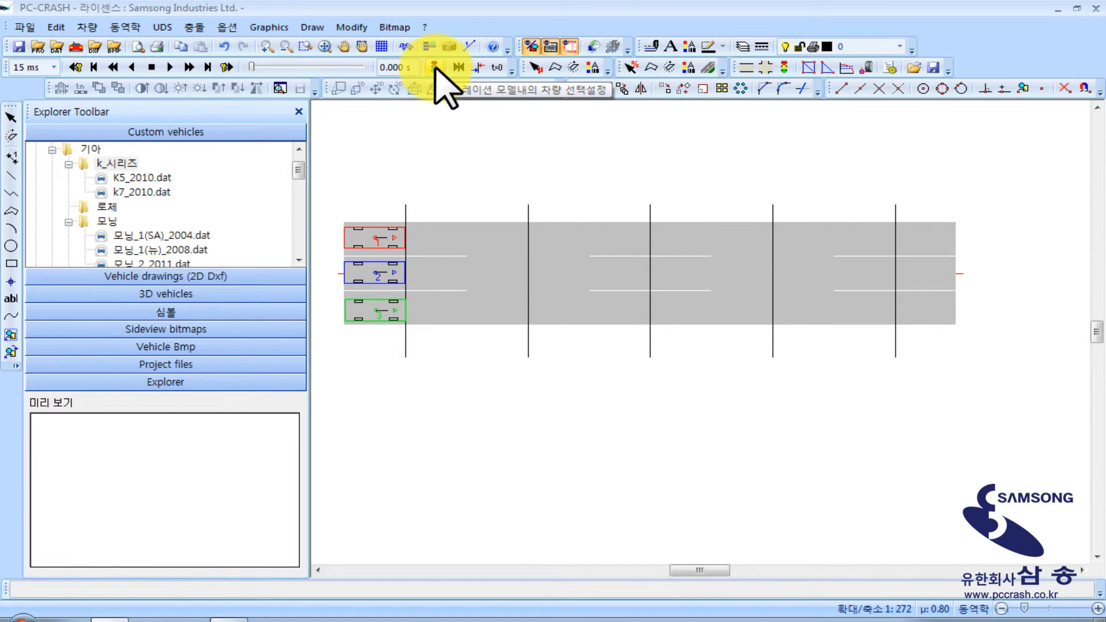
Run a brief trial of the simulation with all three vehicles moving together, and reset it to the start
left_click(188, 67)
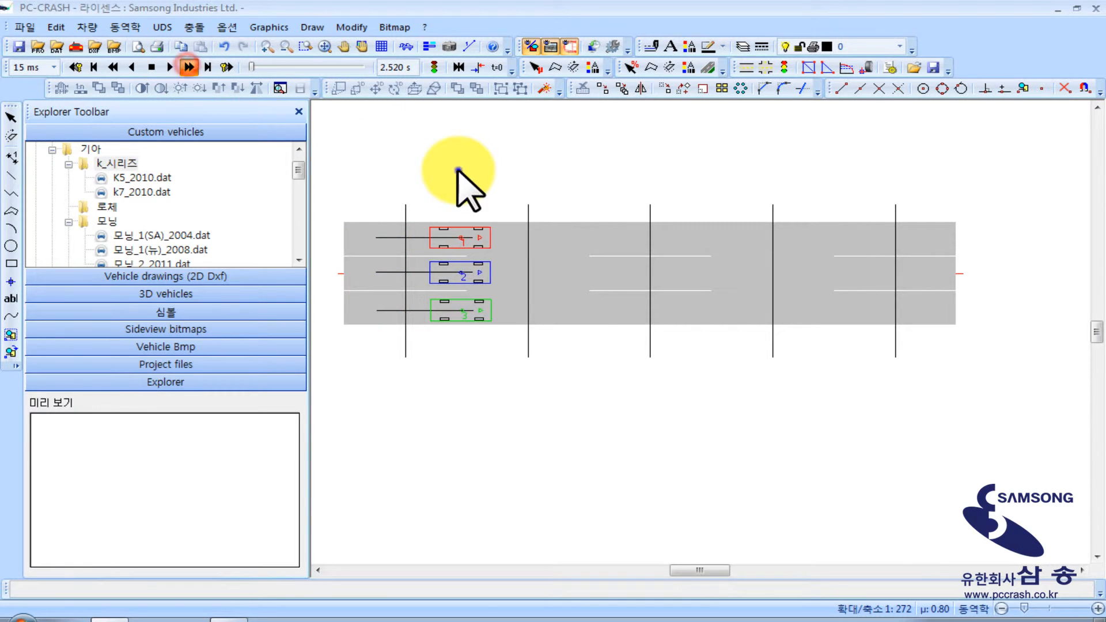
right_click(458, 171)
left_click(390, 139)
left_click(151, 67)
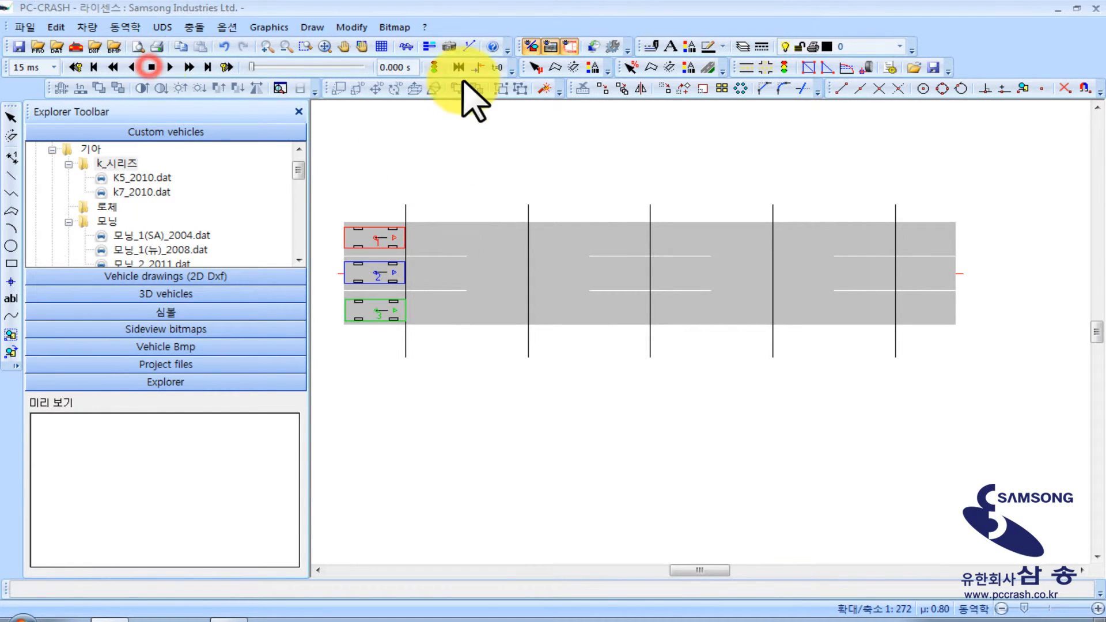
Examine the maximum simulation time stop criterion, and confirm the manual (매뉴얼) criterion with all three vehicles active
left_click(434, 67)
left_click_drag(154, 92, 183, 91)
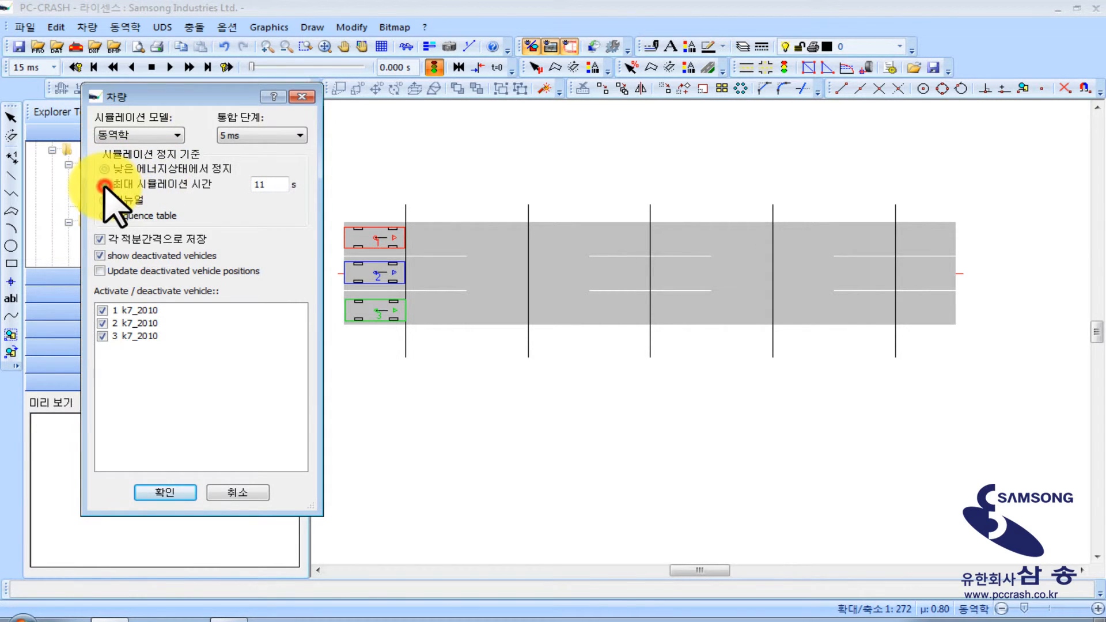
left_click(104, 184)
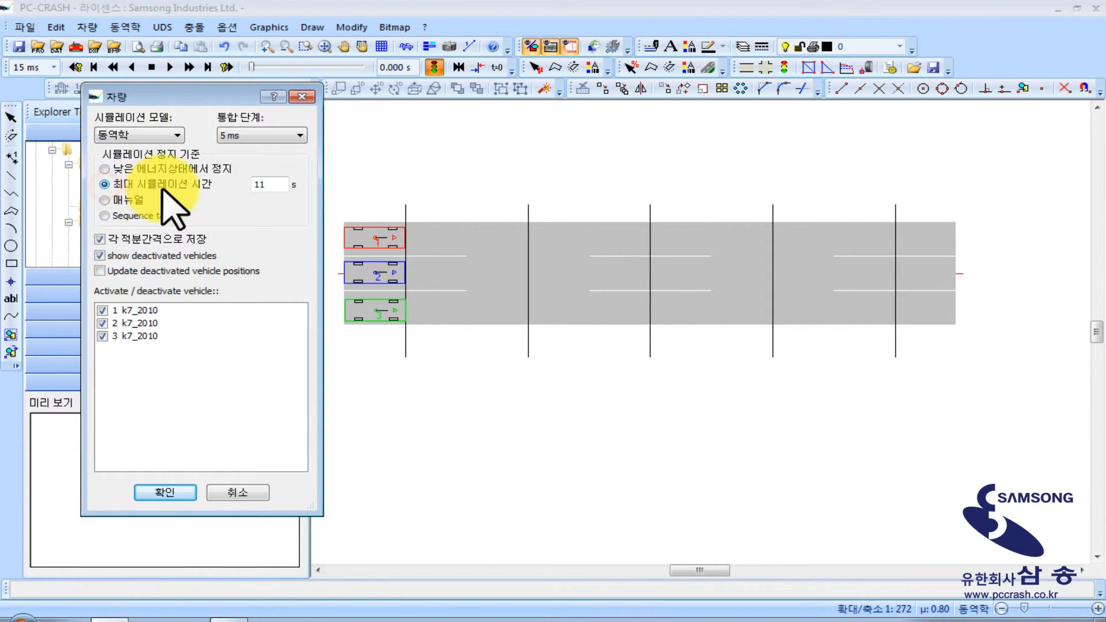
double_click(266, 184)
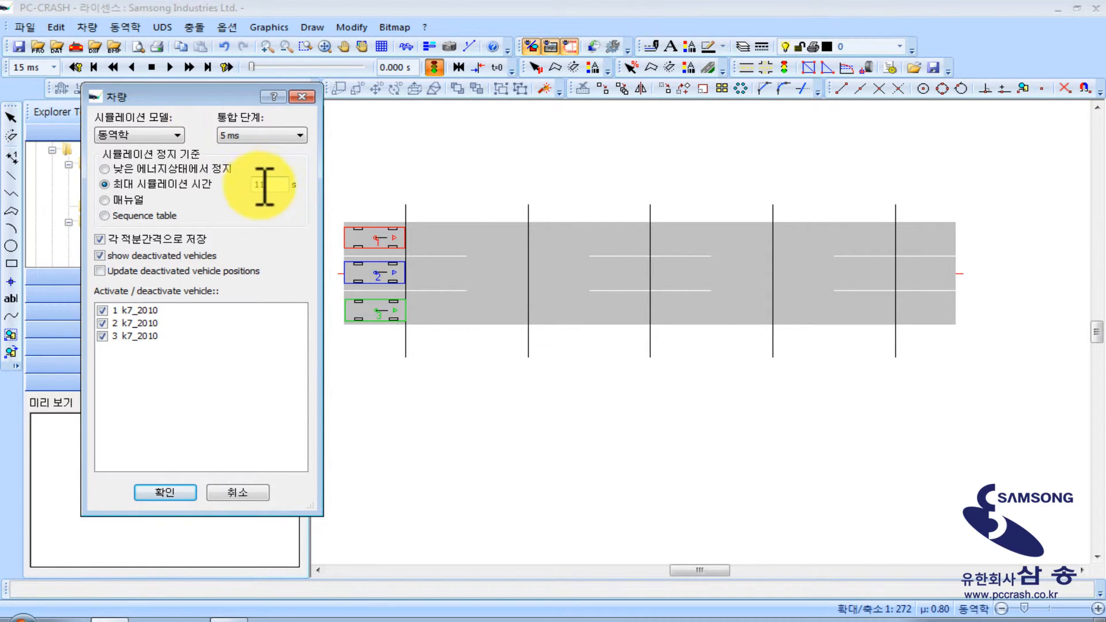
left_click(128, 200)
left_click_drag(179, 97, 145, 97)
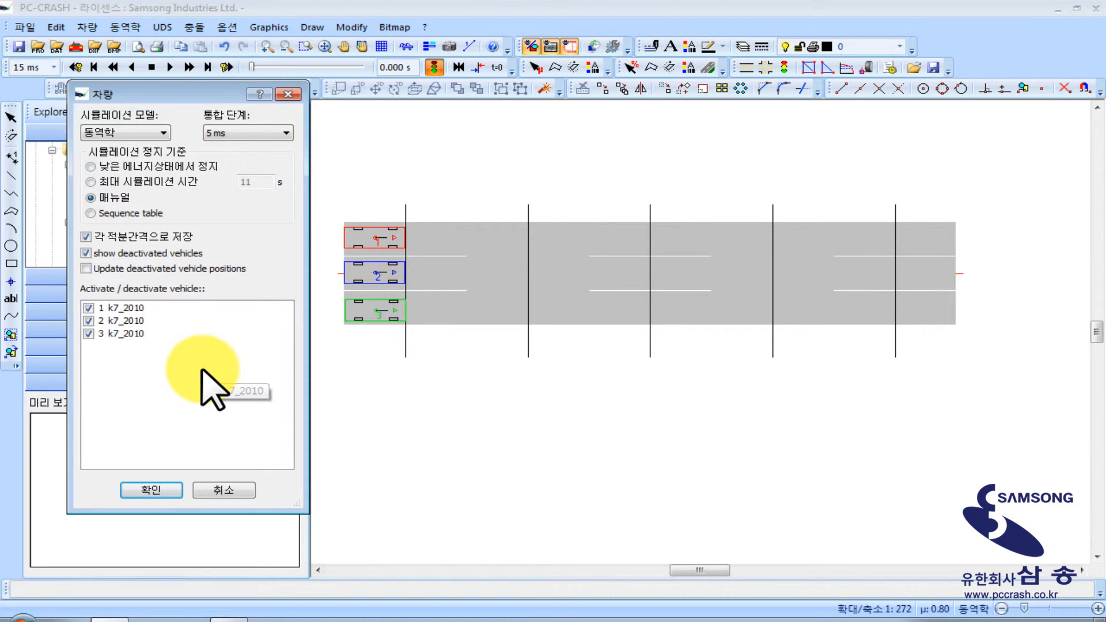
left_click(94, 197)
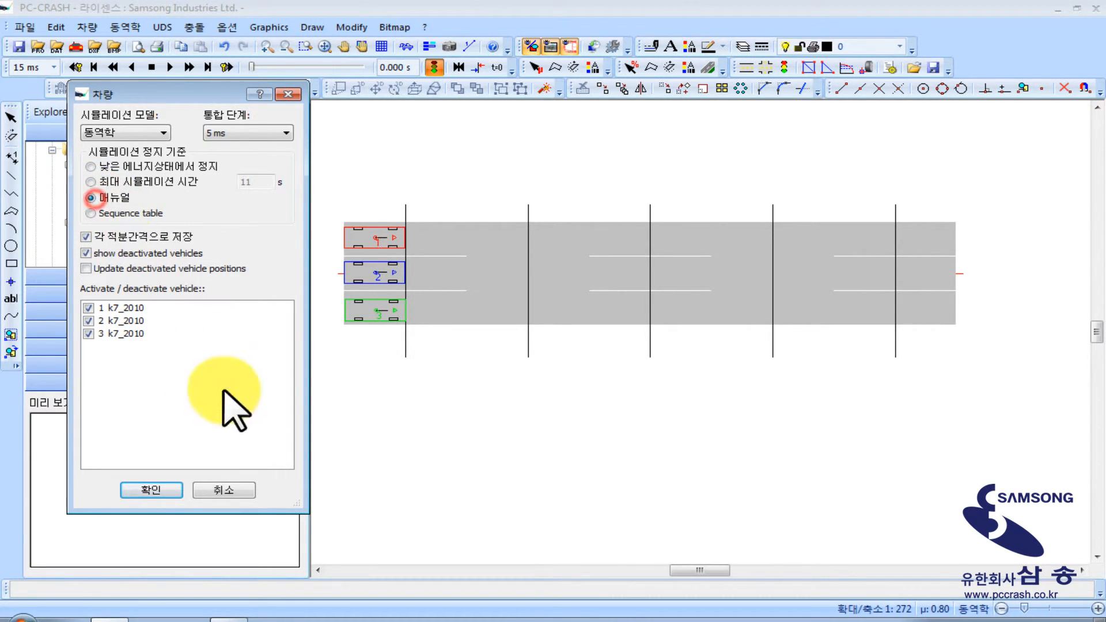
left_click(154, 491)
Set the initial speed of all three k7_2010 vehicles to 0 km/h in their sequences
mouse_move(418, 371)
middle_mouse_down()
mouse_move(451, 407)
mouse_move(429, 397)
middle_mouse_up()
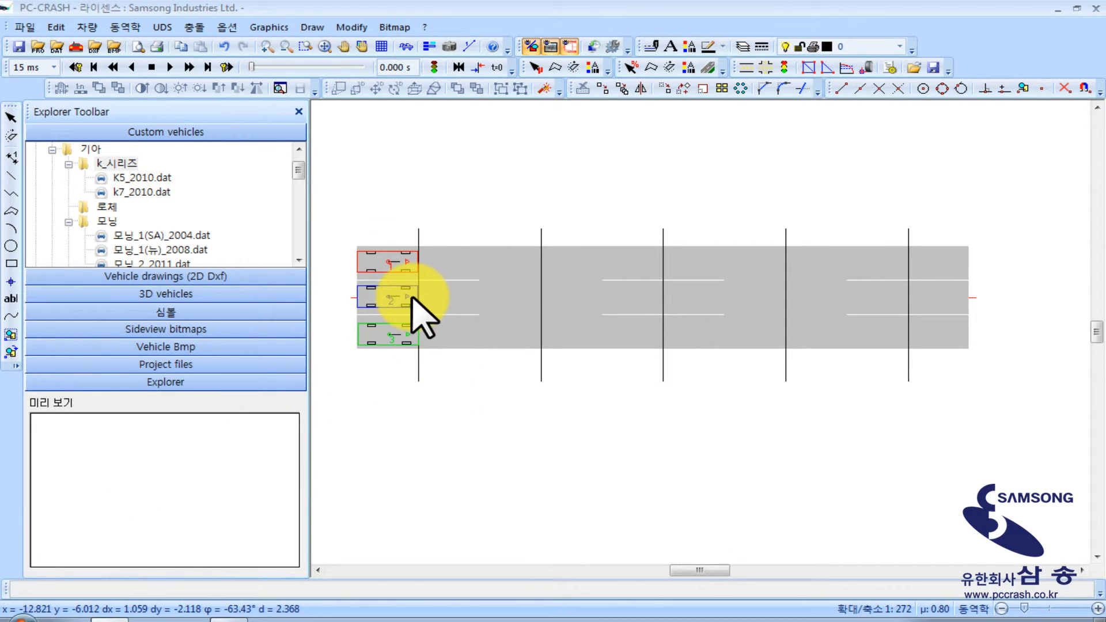
right_click(419, 130)
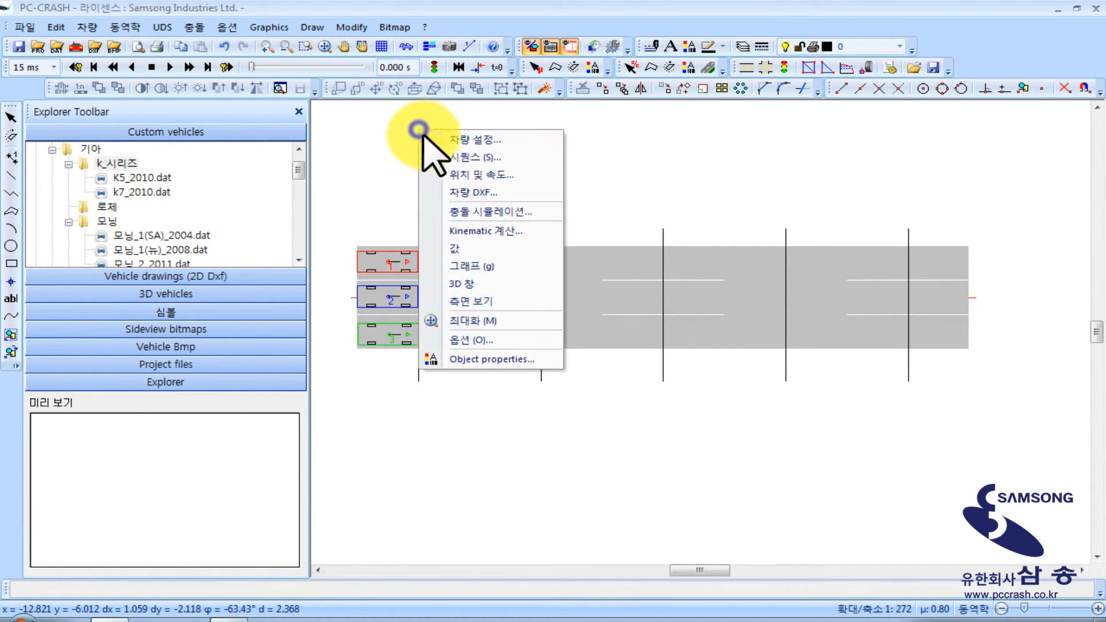
left_click(461, 156)
left_click_drag(259, 148, 625, 130)
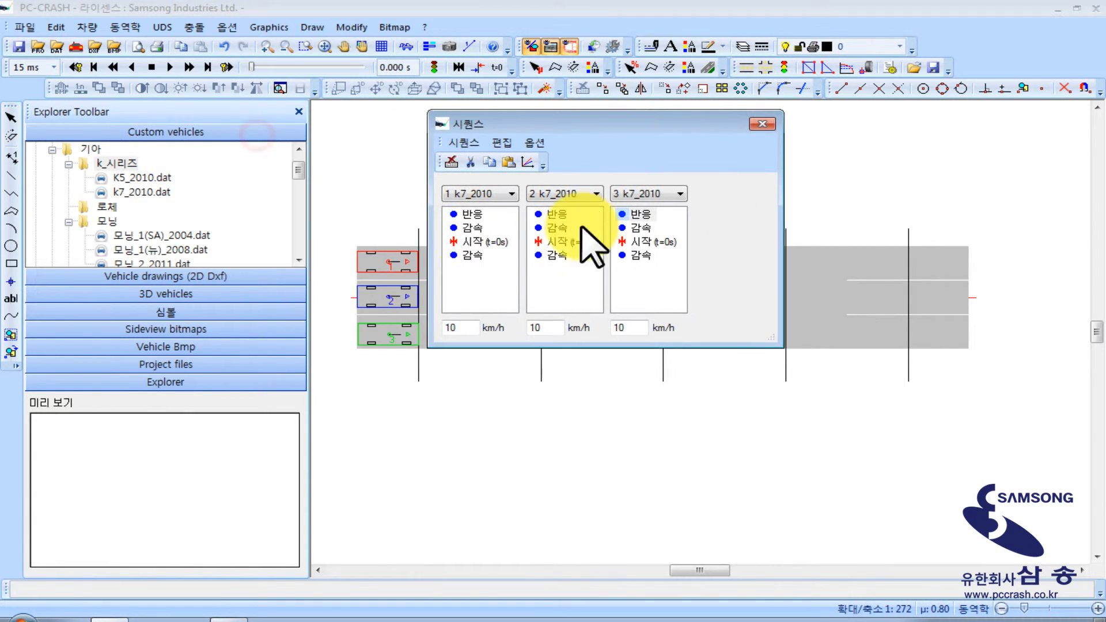
left_click_drag(464, 328, 431, 329)
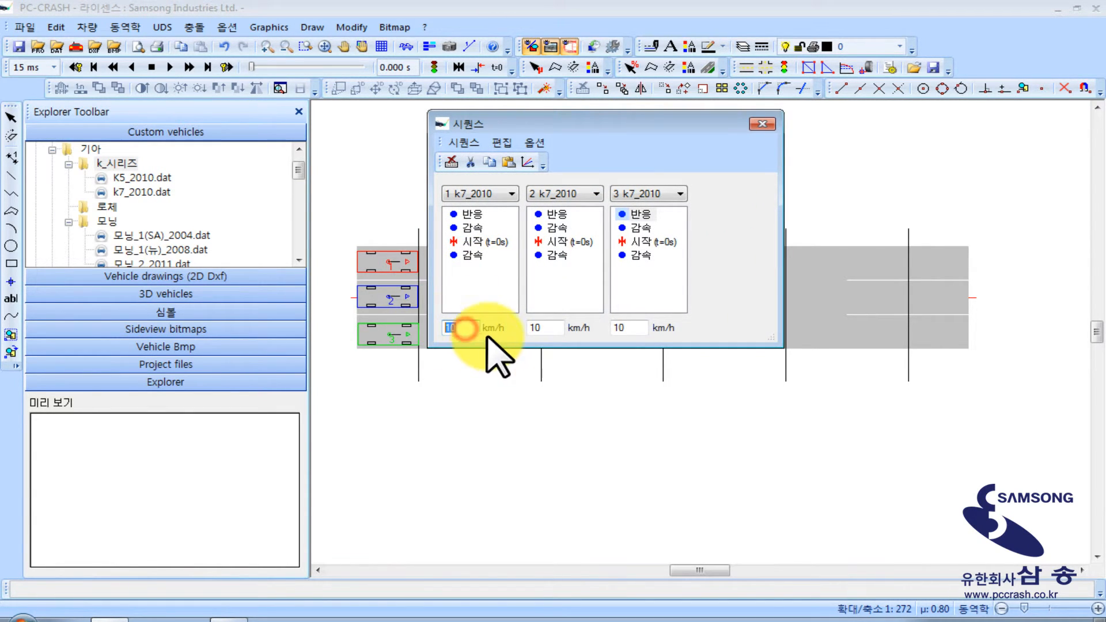
type("0")
double_click(544, 327)
type("0")
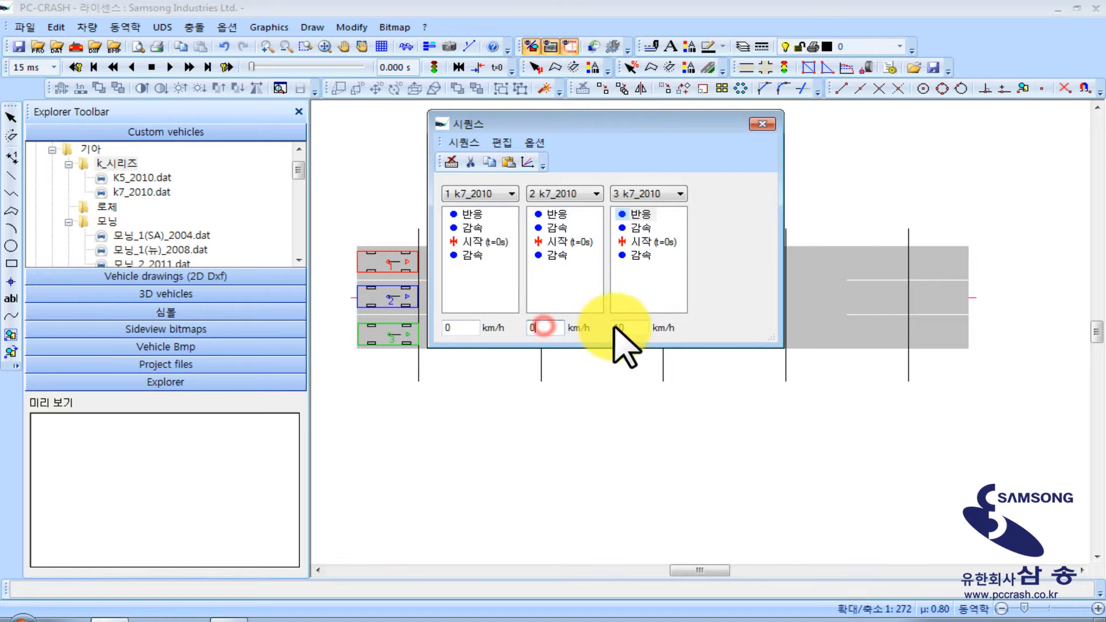
left_click_drag(628, 327, 592, 339)
type("0")
Set vehicle 1's braking sequence after the start to a duration of 3 s with 1.00 m/s² deceleration
double_click(468, 257)
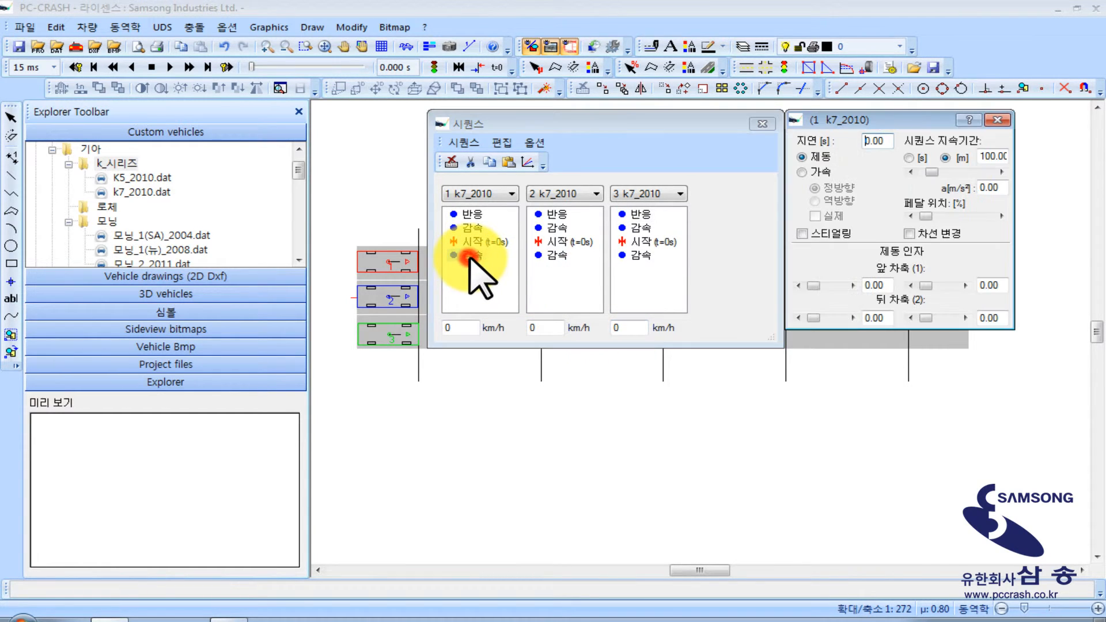
double_click(986, 156)
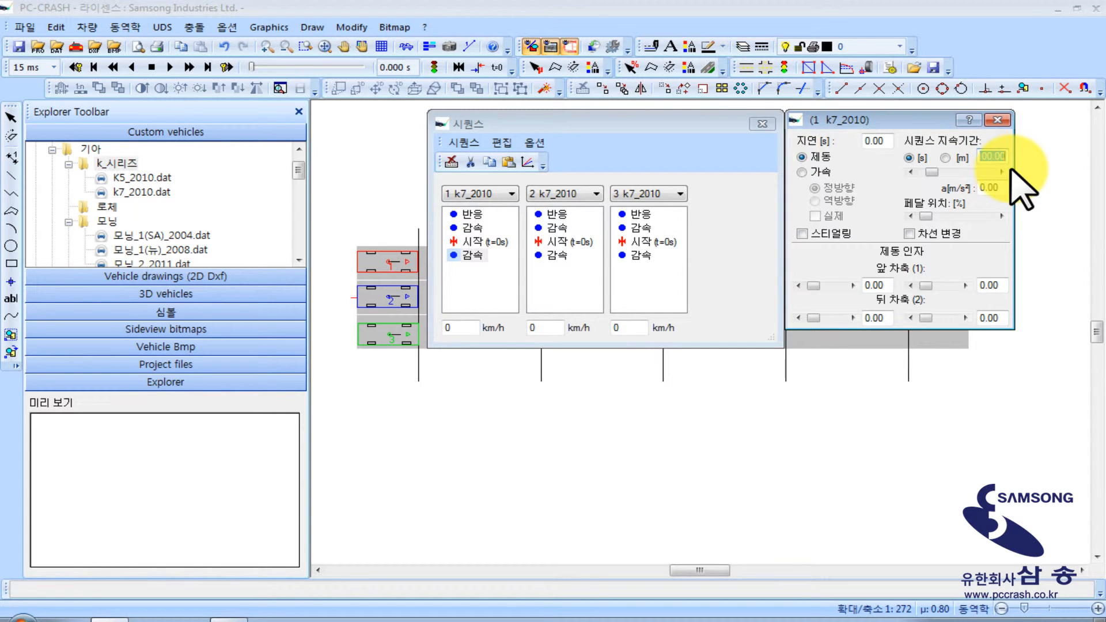
left_click(951, 217)
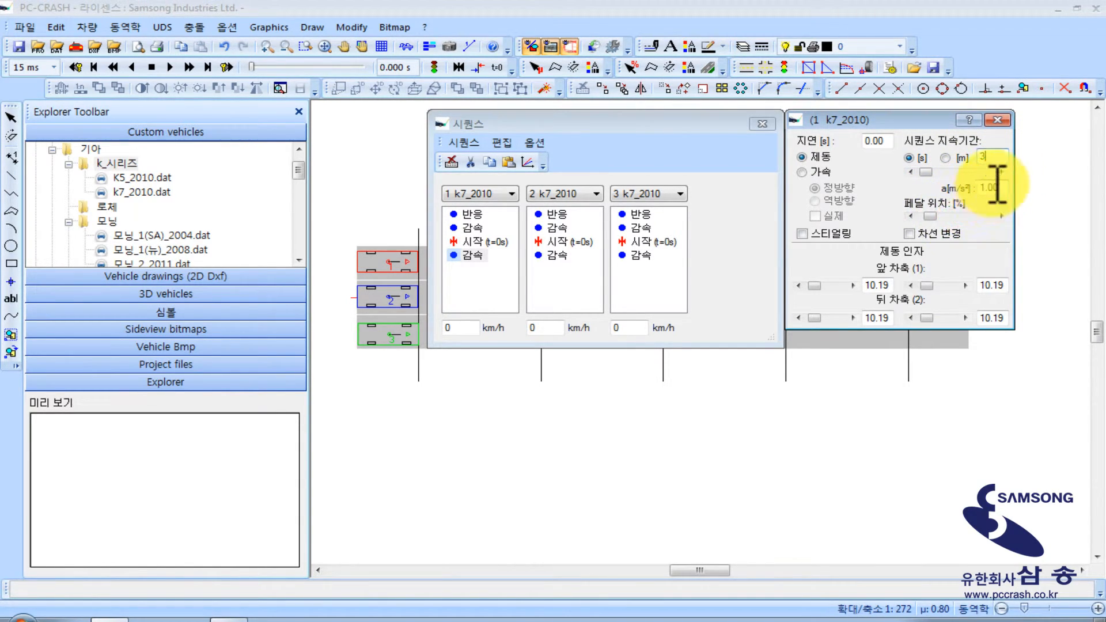
Add an acceleration (가속) sequence after vehicle 1's last braking phase and set it to 1.00 m/s²
left_click(474, 255)
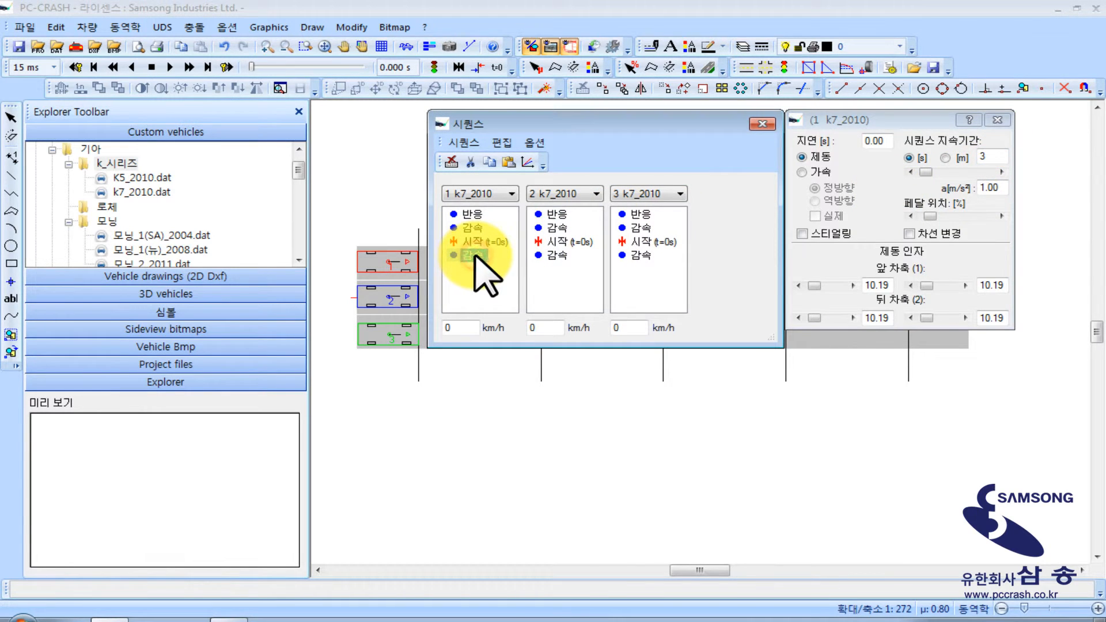
left_click(464, 142)
mouse_move(507, 160)
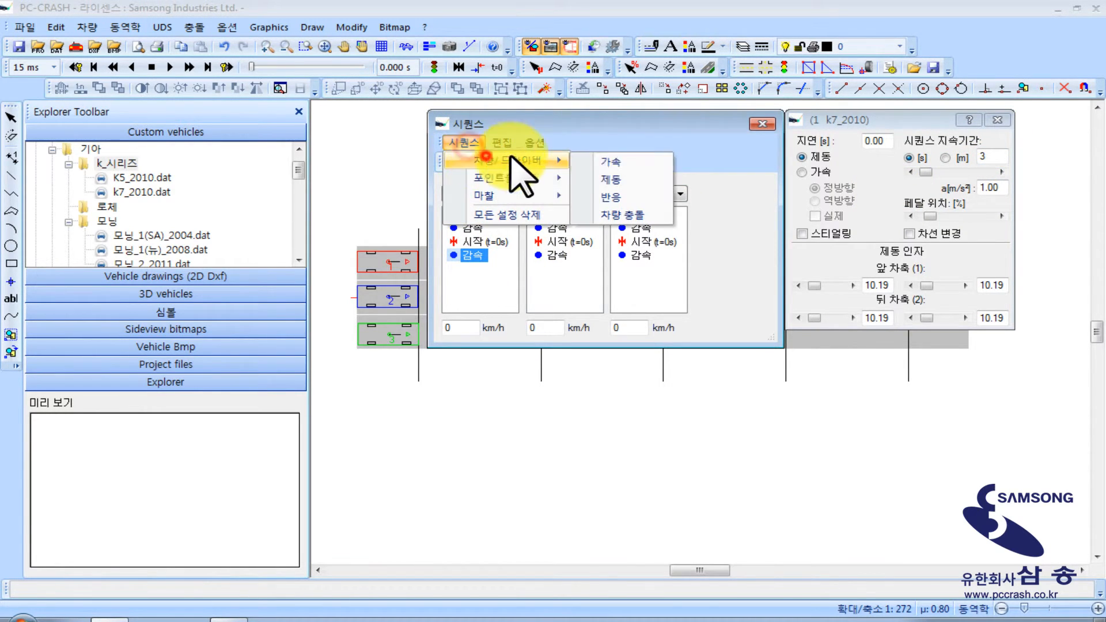
left_click(647, 161)
left_click(474, 269)
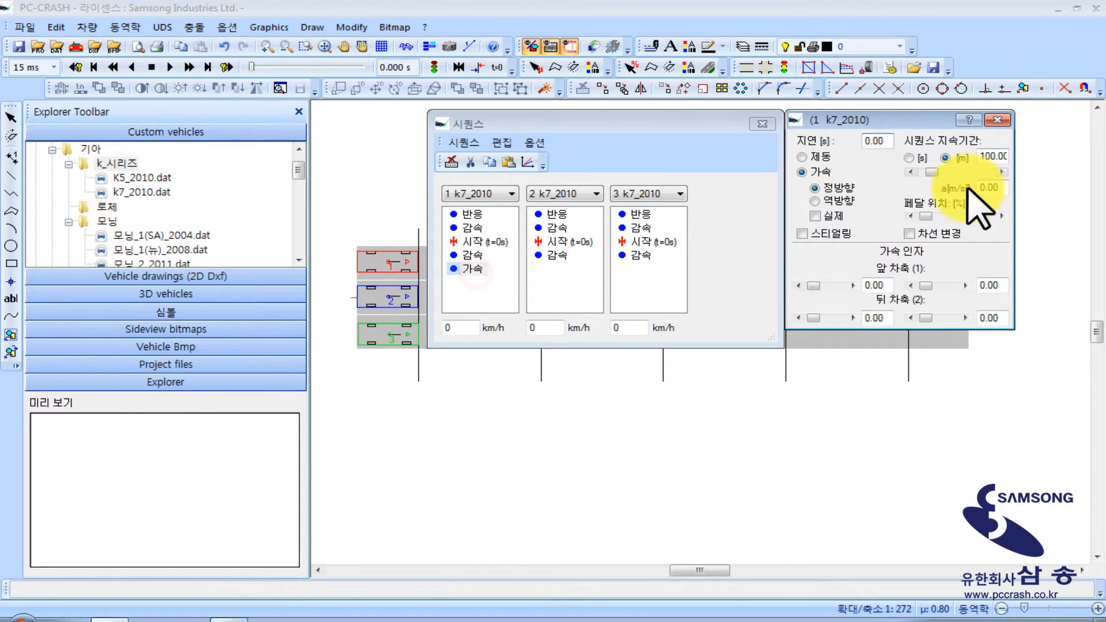
left_click(955, 216)
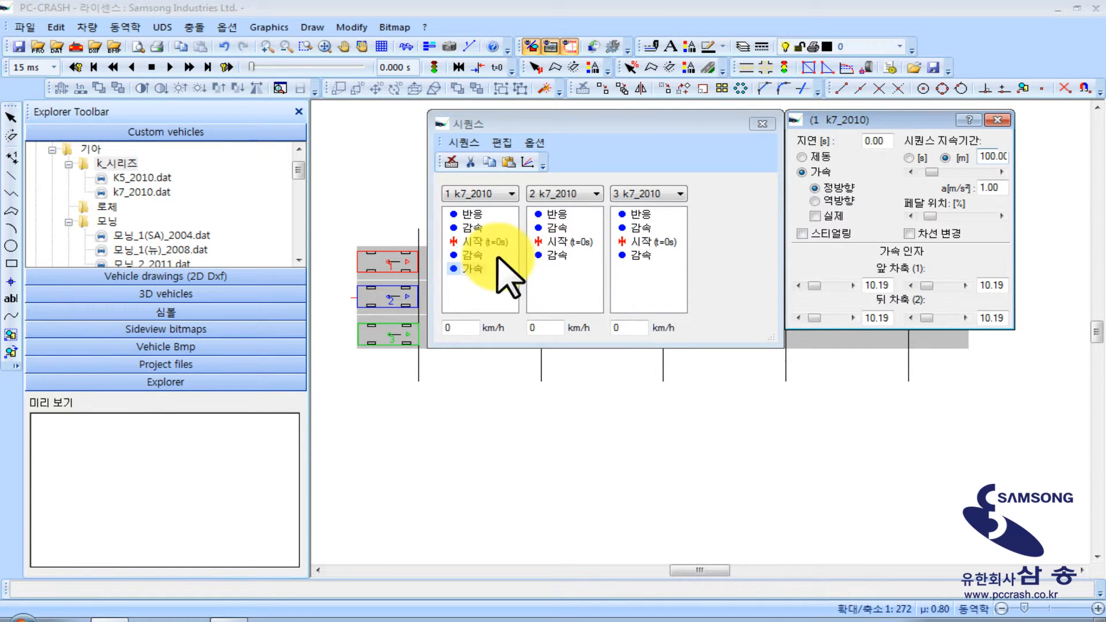
Set vehicle 2's braking sequence after the start to a duration of 5 s with 1.00 m/s² deceleration
left_click(556, 255)
left_click(909, 157)
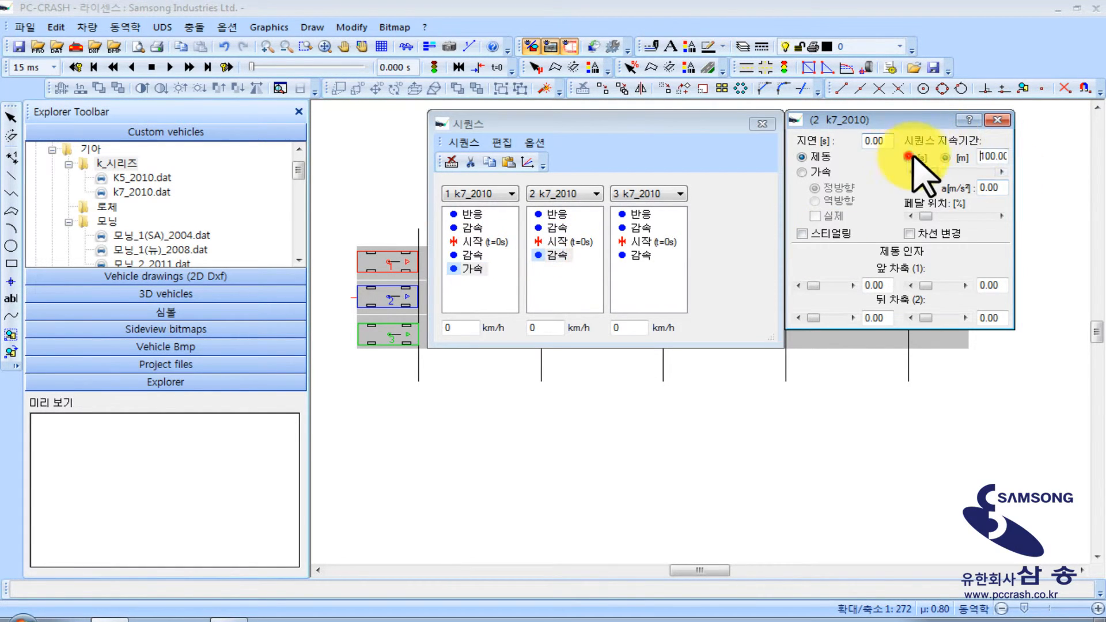
double_click(987, 156)
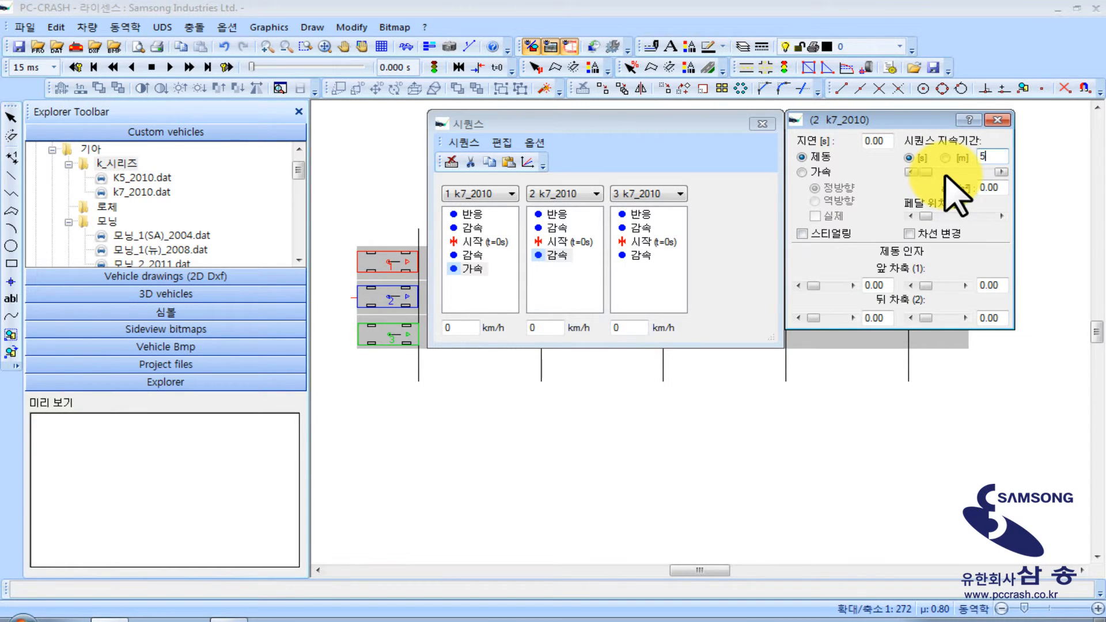
left_click(944, 215)
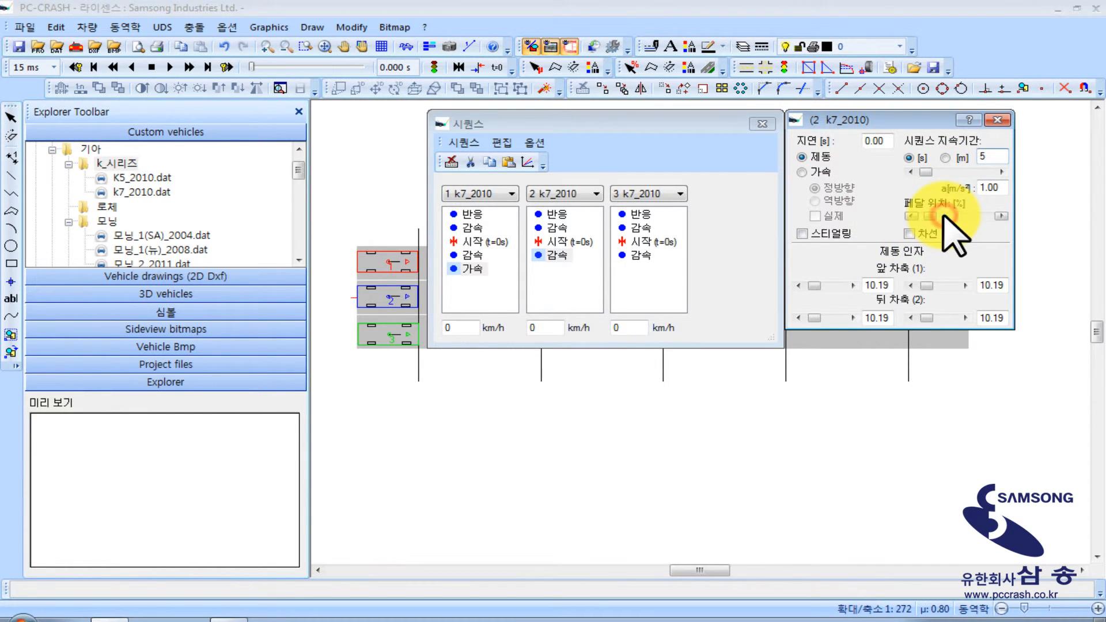
Add a forward acceleration (가속) sequence after vehicle 2's last braking phase and close its settings
left_click(562, 252)
left_click(464, 142)
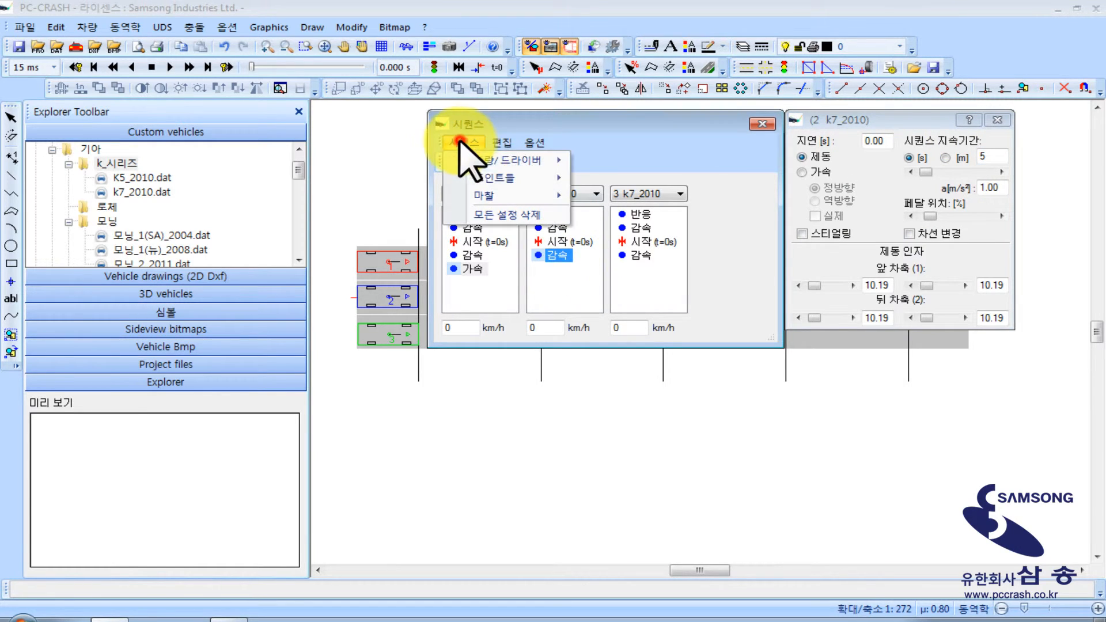
mouse_move(514, 164)
left_click(632, 161)
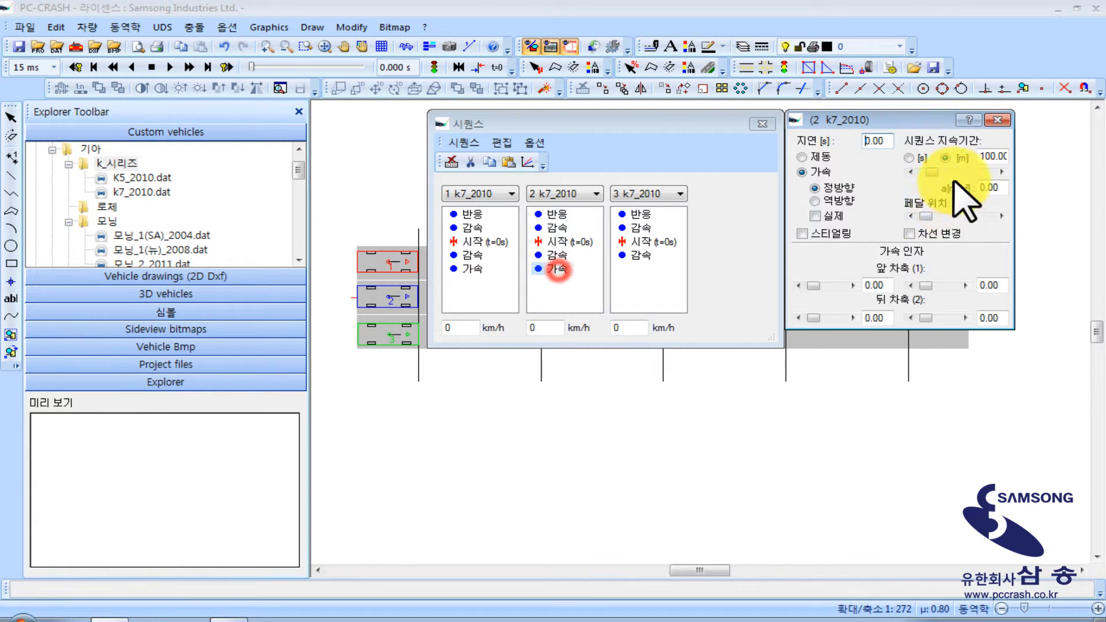
left_click(1001, 119)
Define vehicle 3's braking sequence after the start by a duration in seconds and raise its brake pedal position
double_click(640, 255)
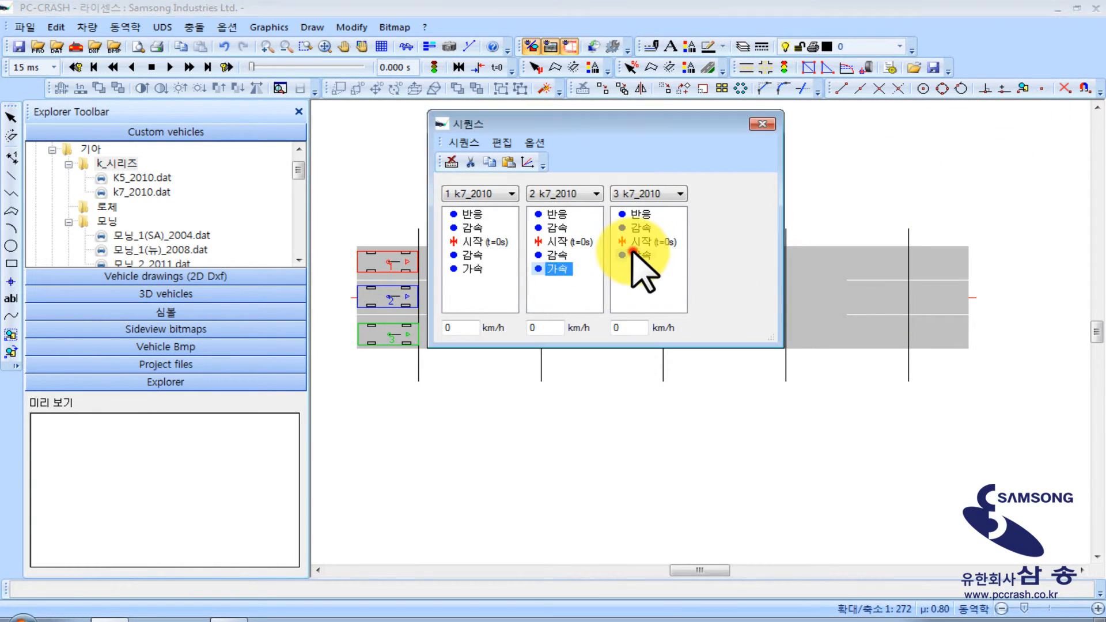
left_click(909, 157)
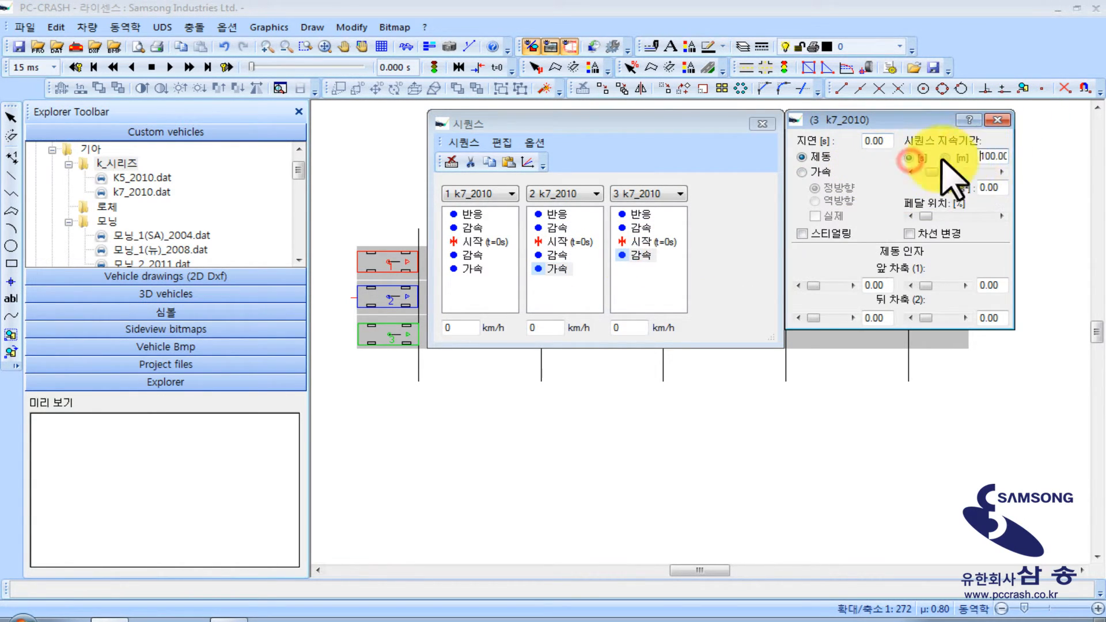
double_click(986, 154)
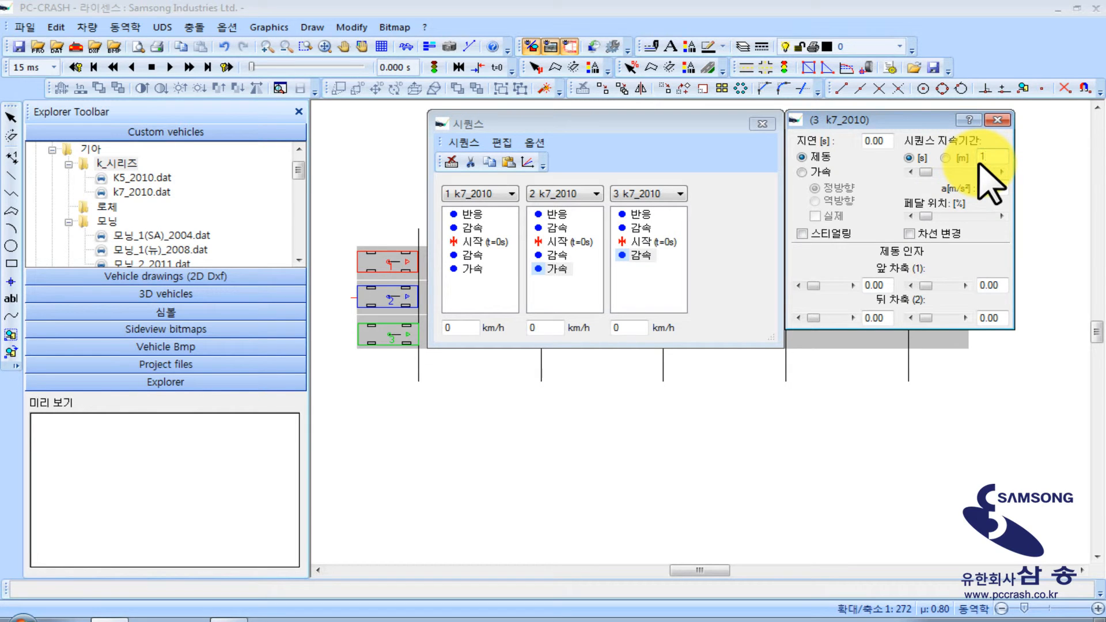
left_click(974, 216)
left_click(1001, 120)
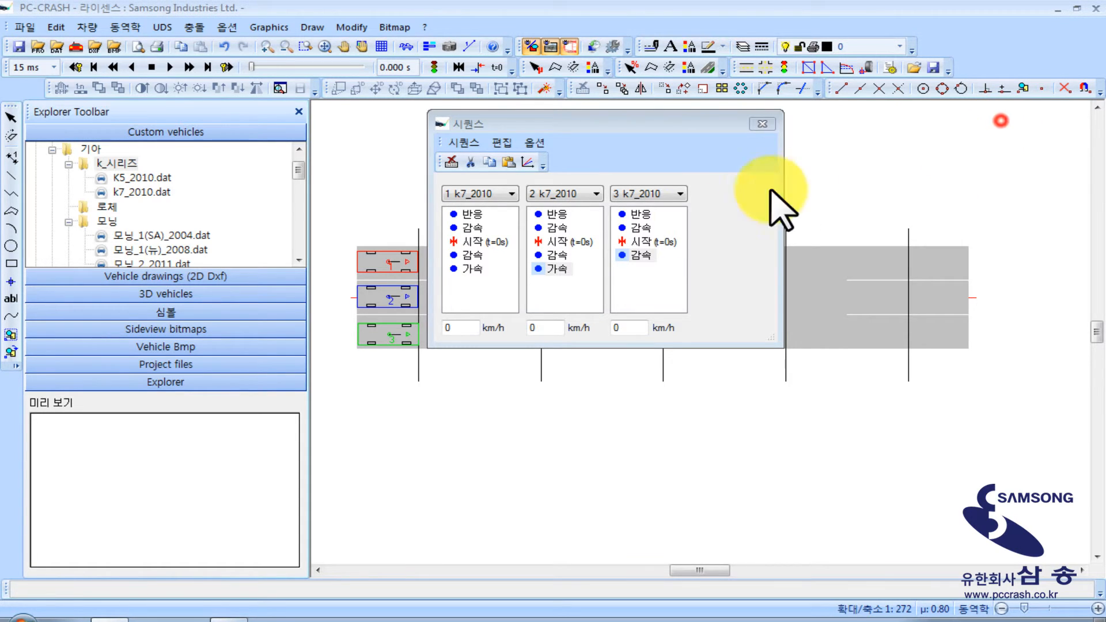
Add a forward acceleration (가속) sequence after vehicle 3's last braking phase and raise its pedal position
left_click(640, 255)
left_click(463, 142)
mouse_move(496, 160)
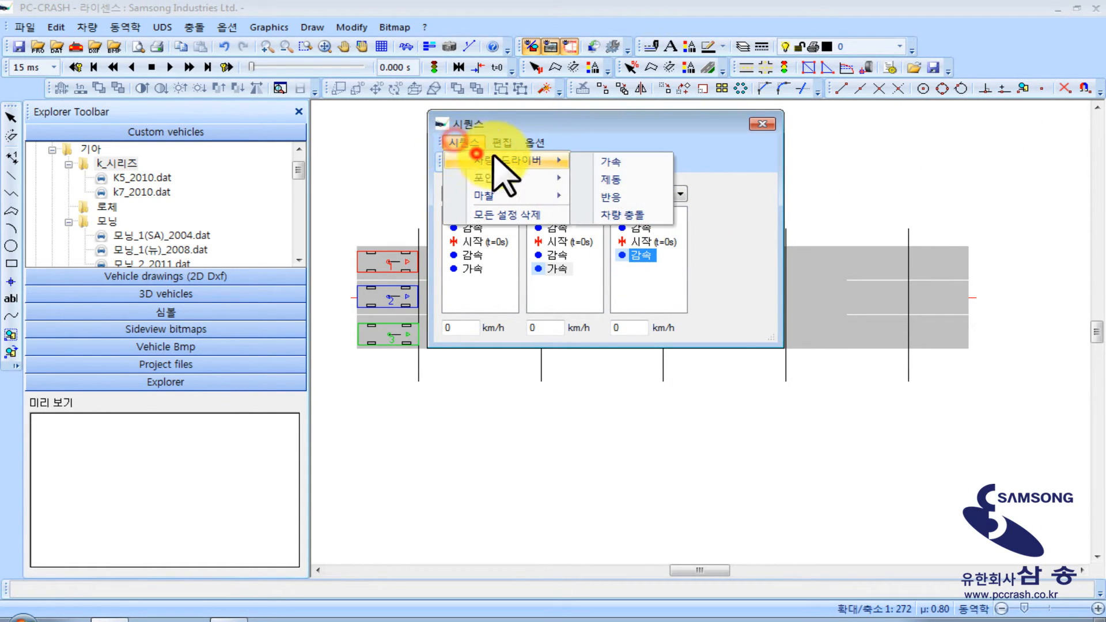
left_click(610, 162)
double_click(640, 268)
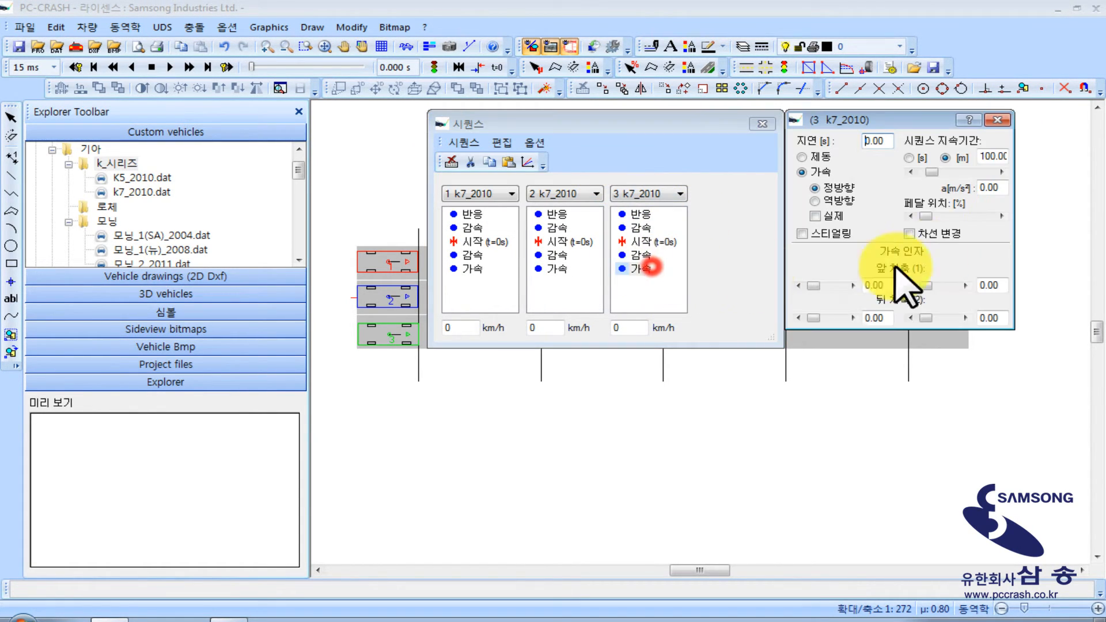
left_click(972, 216)
left_click(1001, 120)
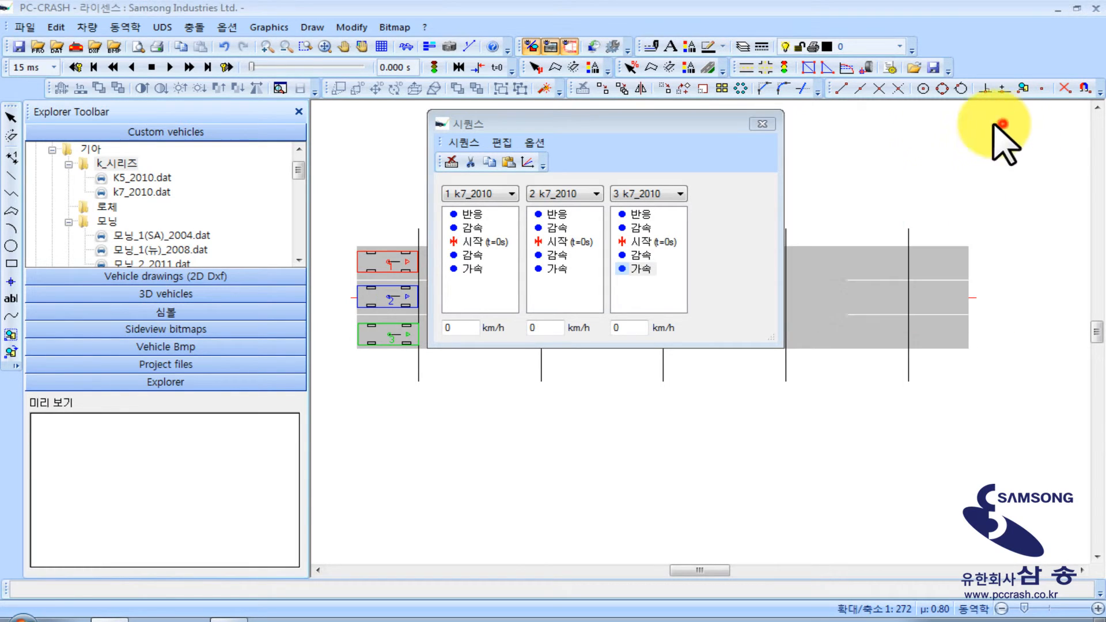
Close the sequence settings and run the forward simulation until all three vehicles have driven off from their start positions
left_click(760, 119)
middle_click_drag(532, 152, 476, 160)
scroll(535, 155, "down", 1)
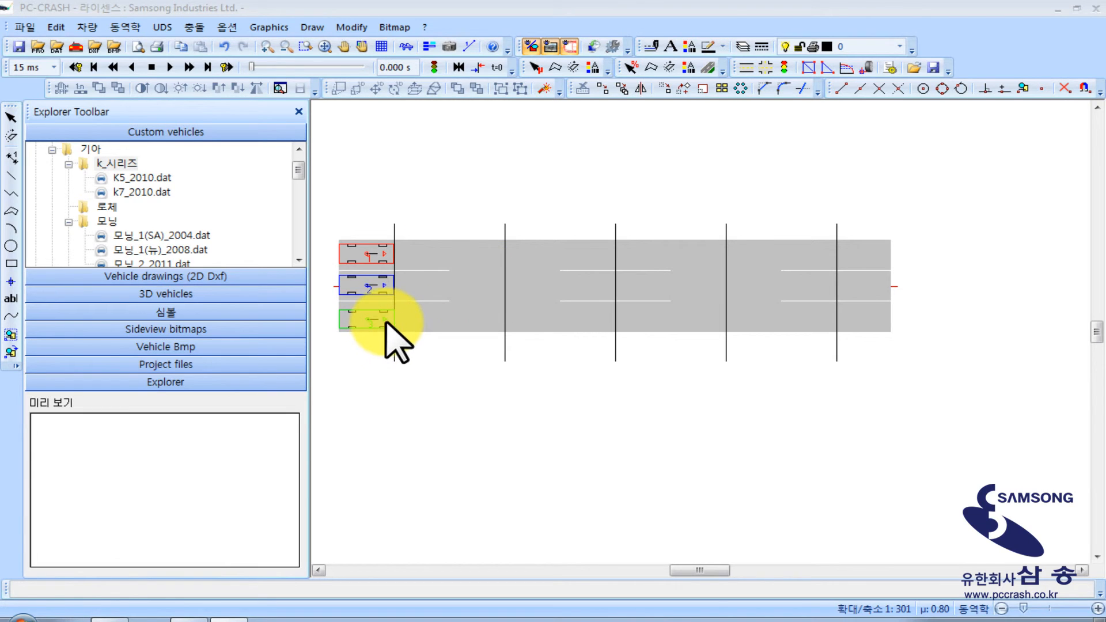
left_click(189, 67)
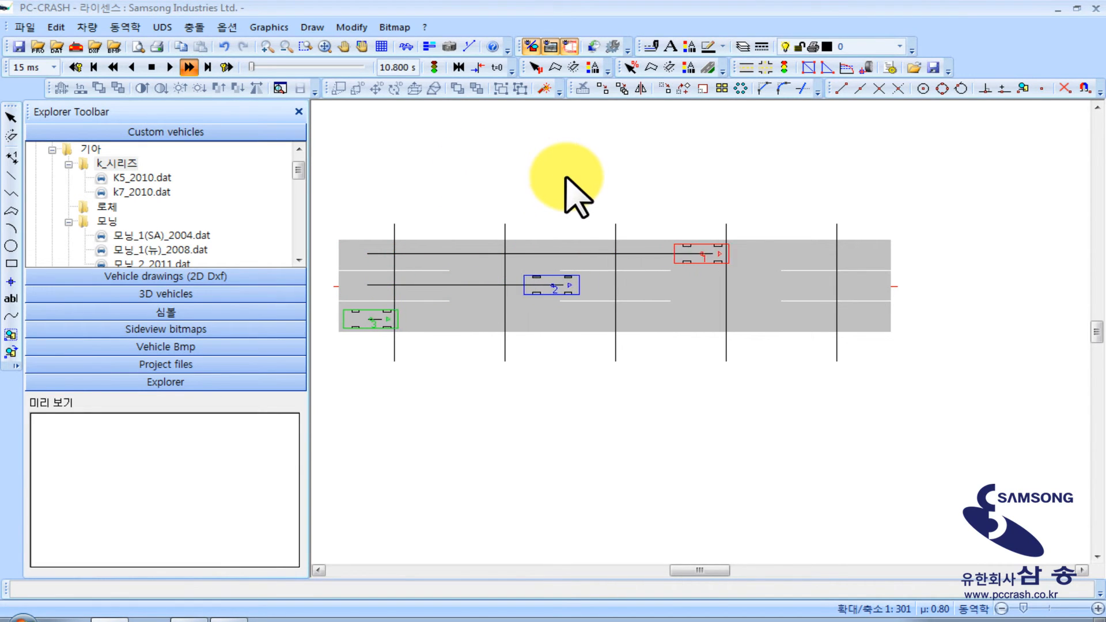
right_click(528, 171)
left_click(466, 152)
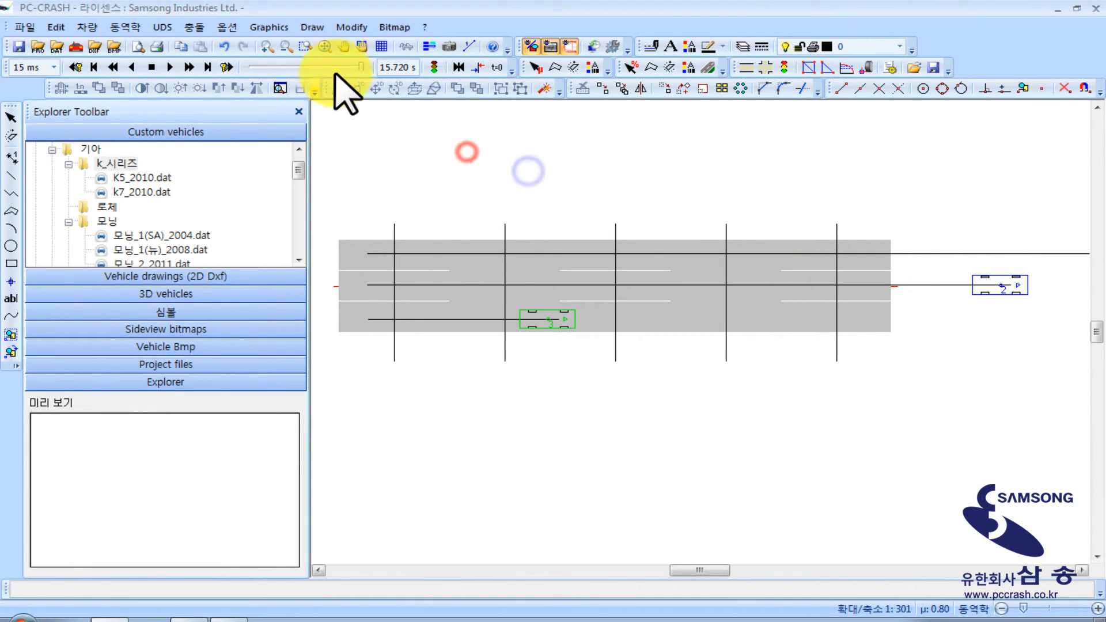
Scrub the simulation time back towards the beginning and forward again to compare when each of the three vehicles starts moving
left_click(358, 67)
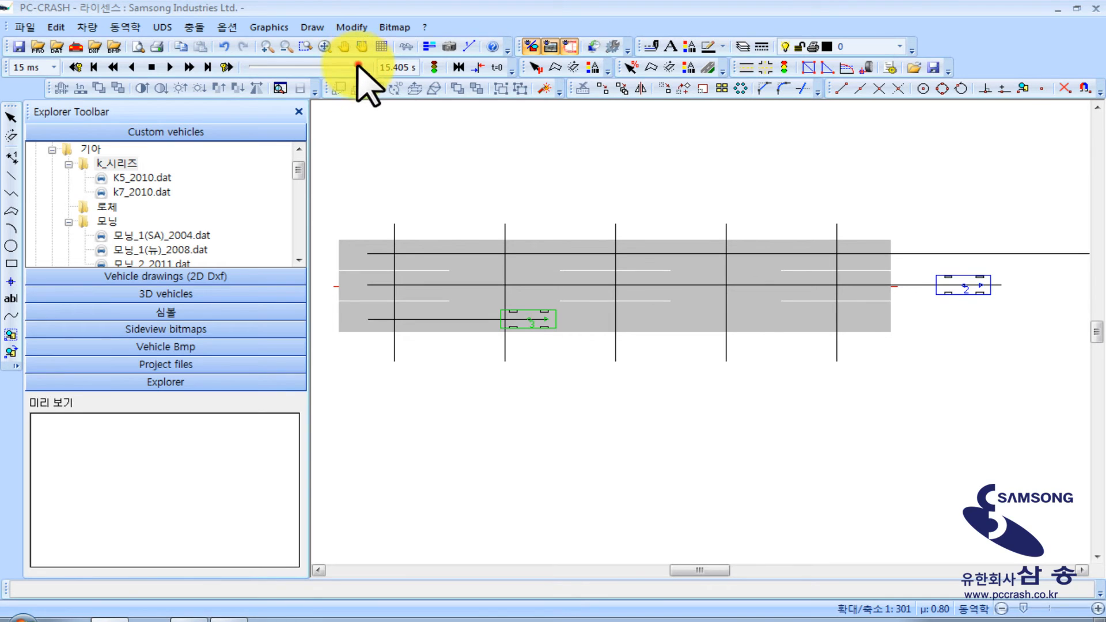
left_click_drag(359, 67, 253, 67)
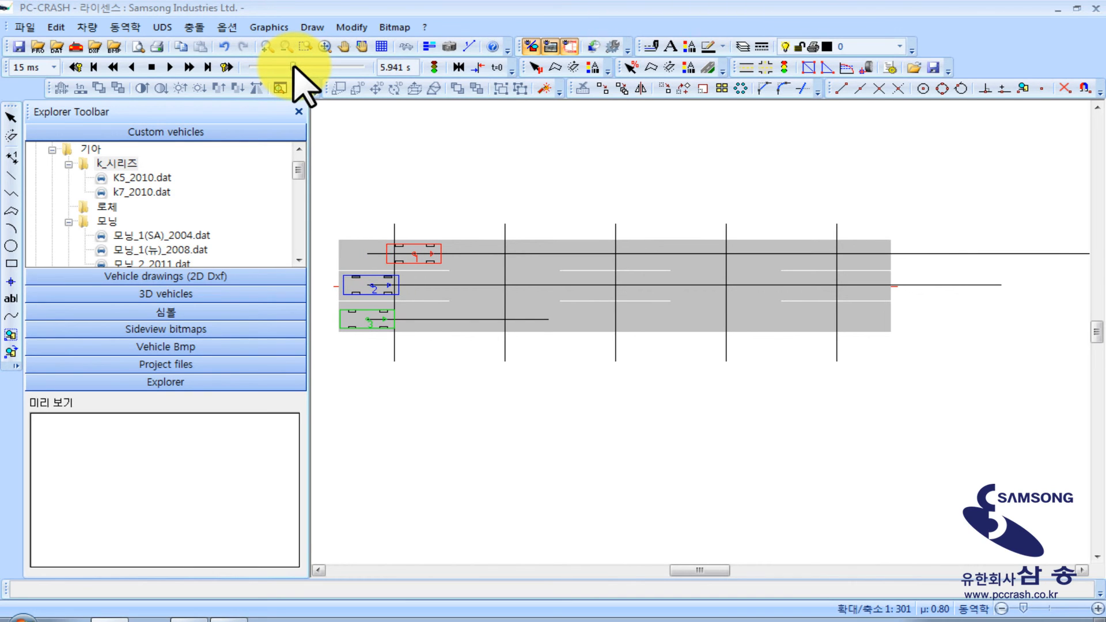
left_click_drag(301, 65, 355, 67)
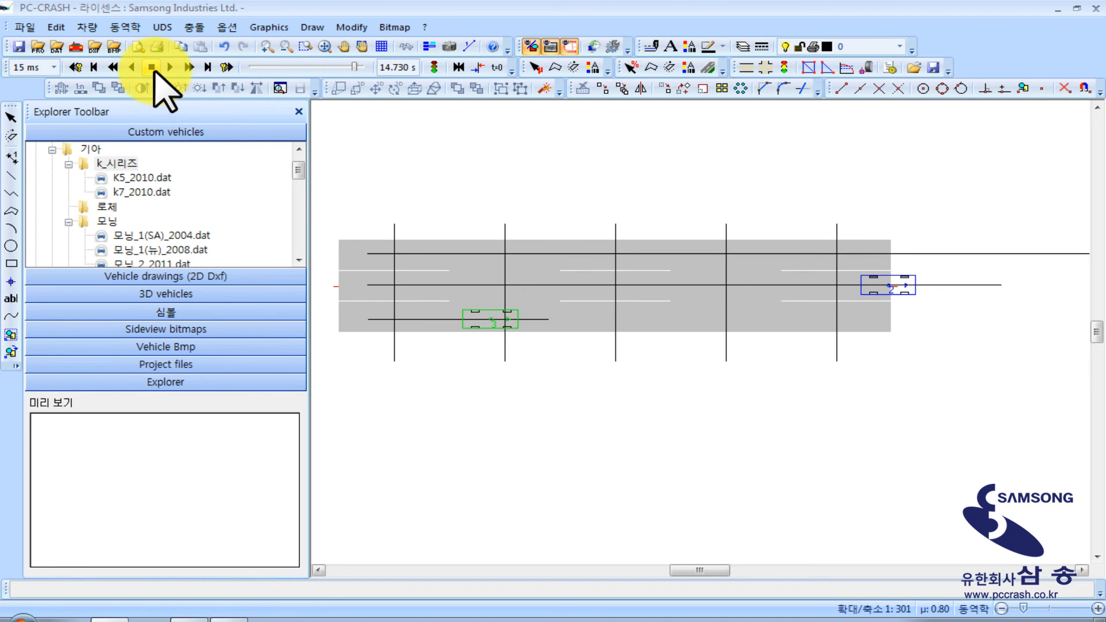
Review the vehicle activation list in the simulation settings, close it, and reset the simulation to the start
left_click(433, 68)
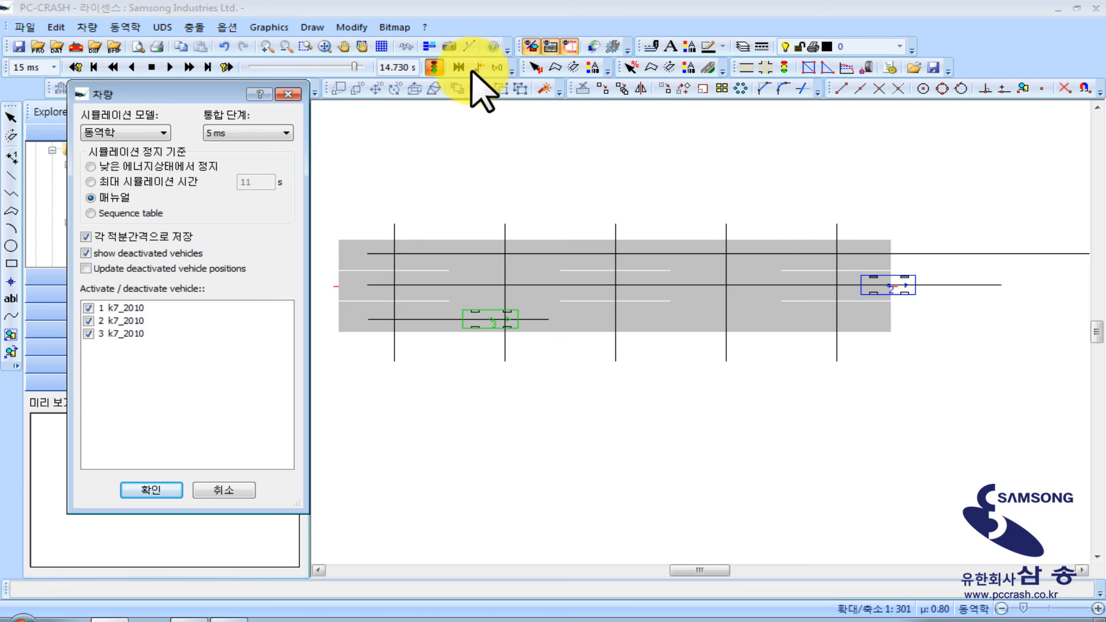
left_click(288, 94)
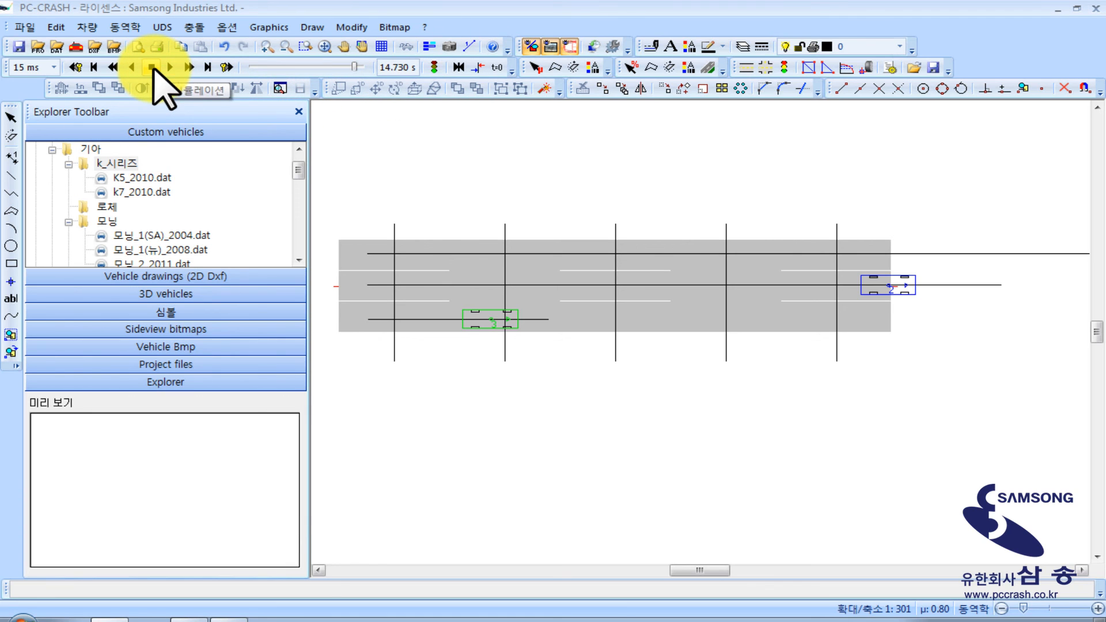
left_click(152, 68)
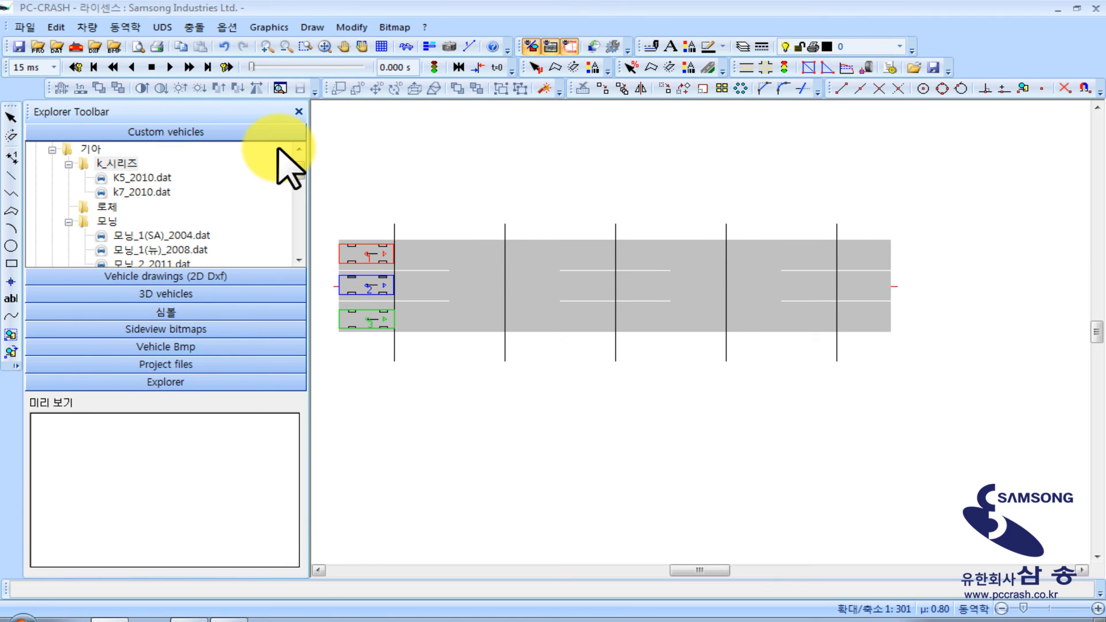